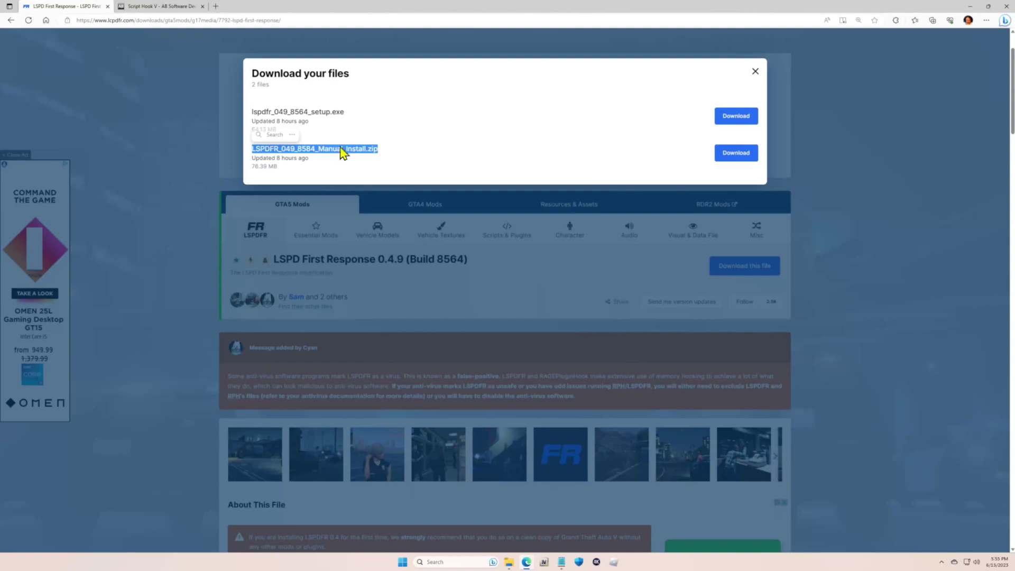
Step: Highlight LSPDFR_049_8584_Manual_Install.zip in the list of downloadable files, then dismiss the list
left_click(449, 143)
left_click_drag(391, 154, 249, 159)
left_click(447, 149)
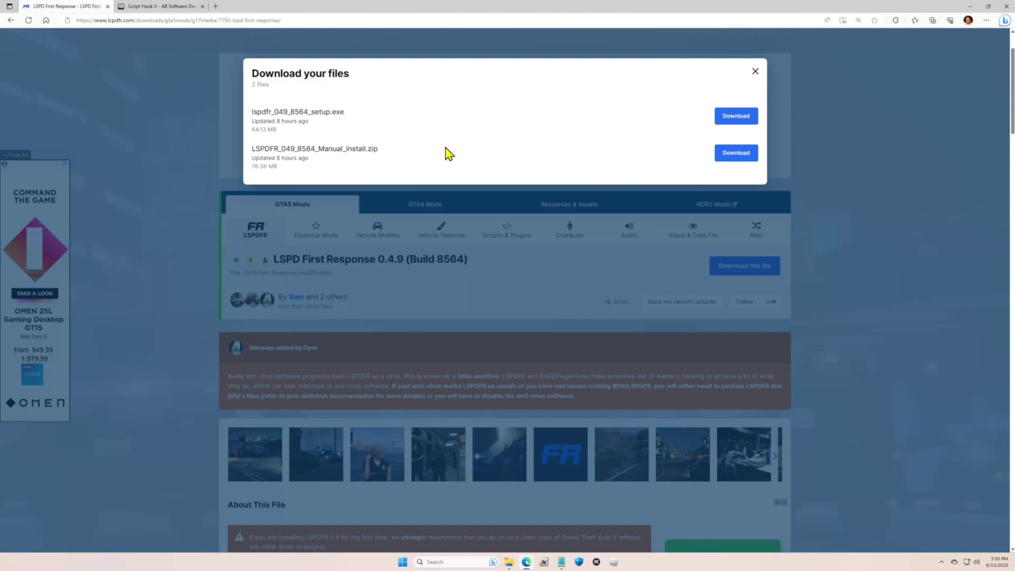
left_click_drag(380, 150, 256, 151)
left_click(655, 174)
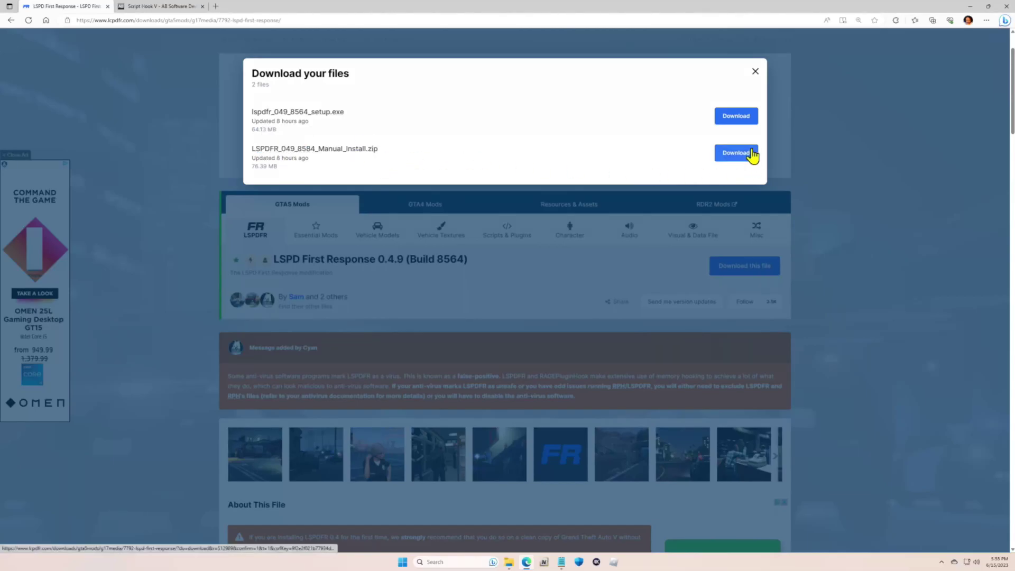
left_click(756, 72)
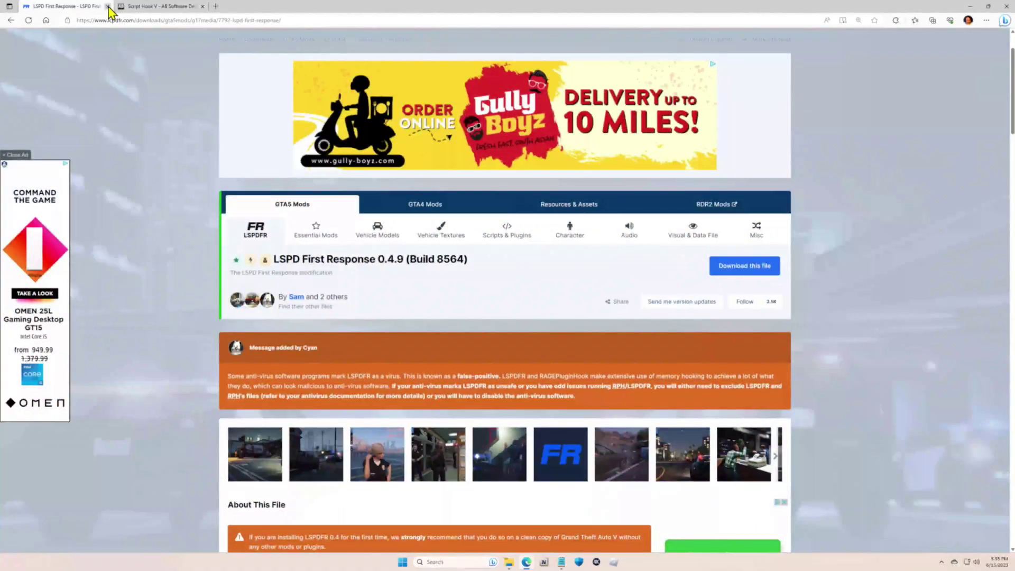
Step: Close the LSPD First Response page and download Script Hook V v1.0.2944.0
left_click(107, 6)
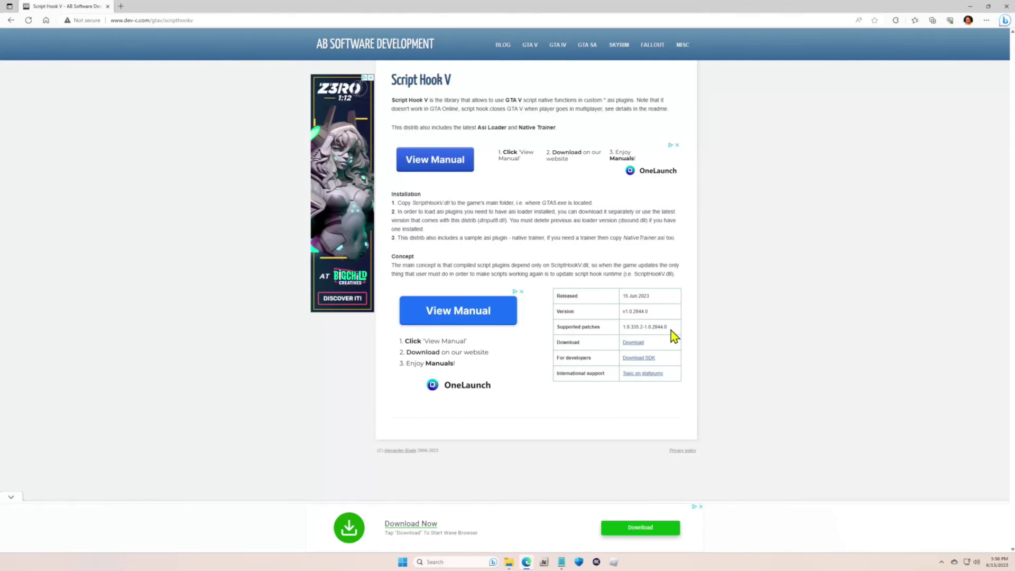
left_click(638, 343)
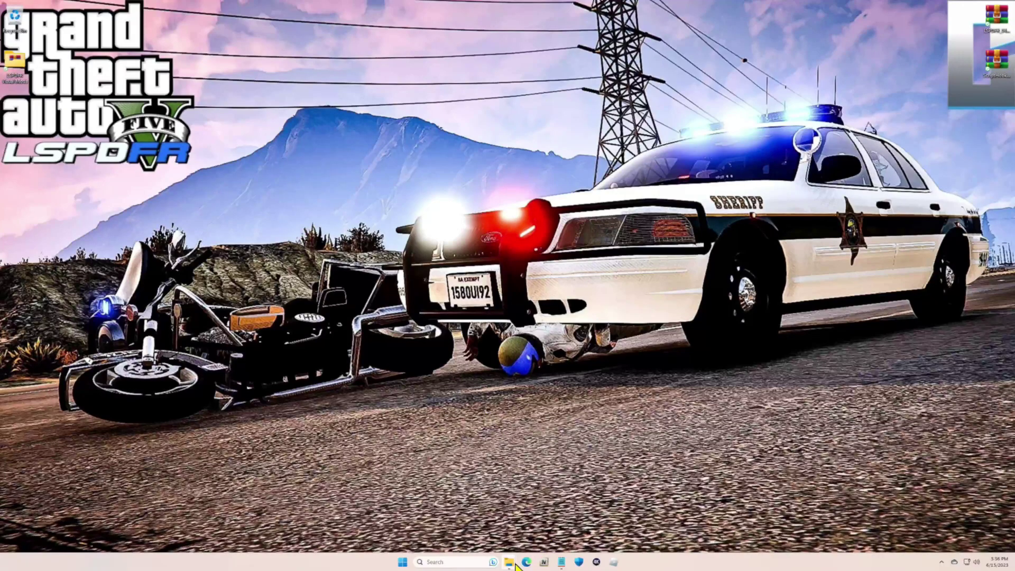
Step: Bring up the GTAV game folder and open the LSPDFR_049_8584_Manual_Install.zip archive beside it
mouse_move(516, 566)
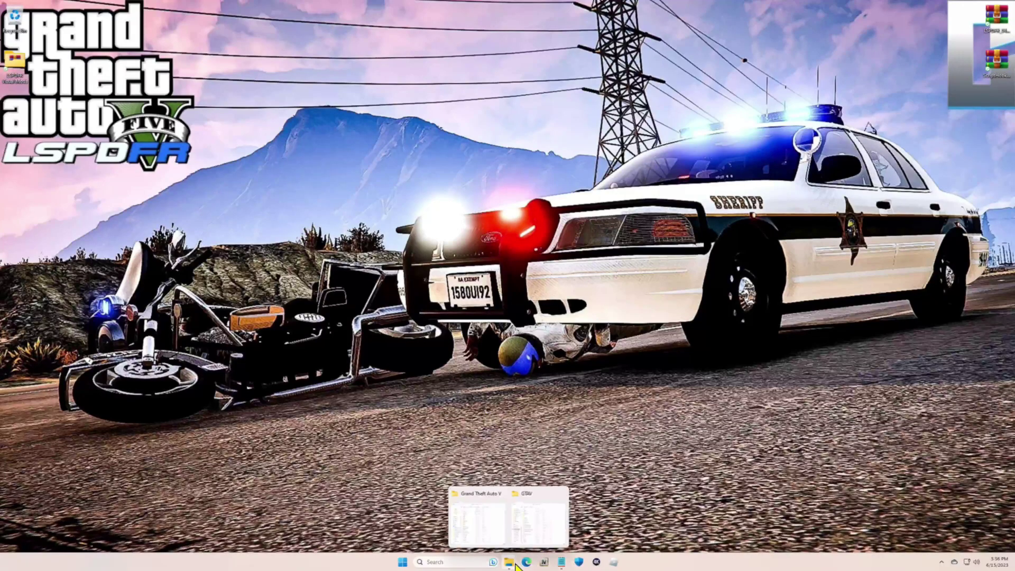
left_click(529, 526)
left_click_drag(324, 55, 343, 34)
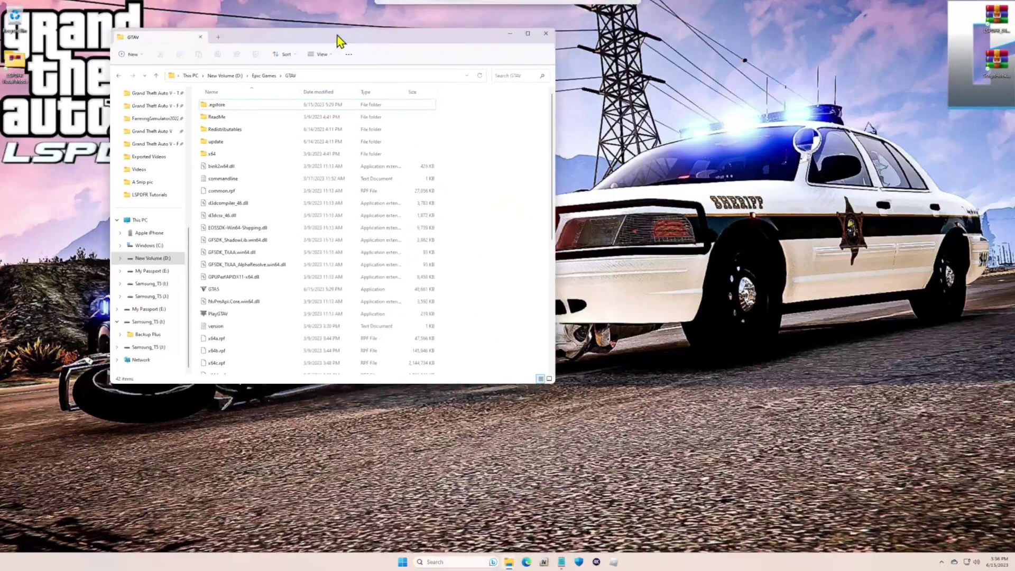
double_click(987, 32)
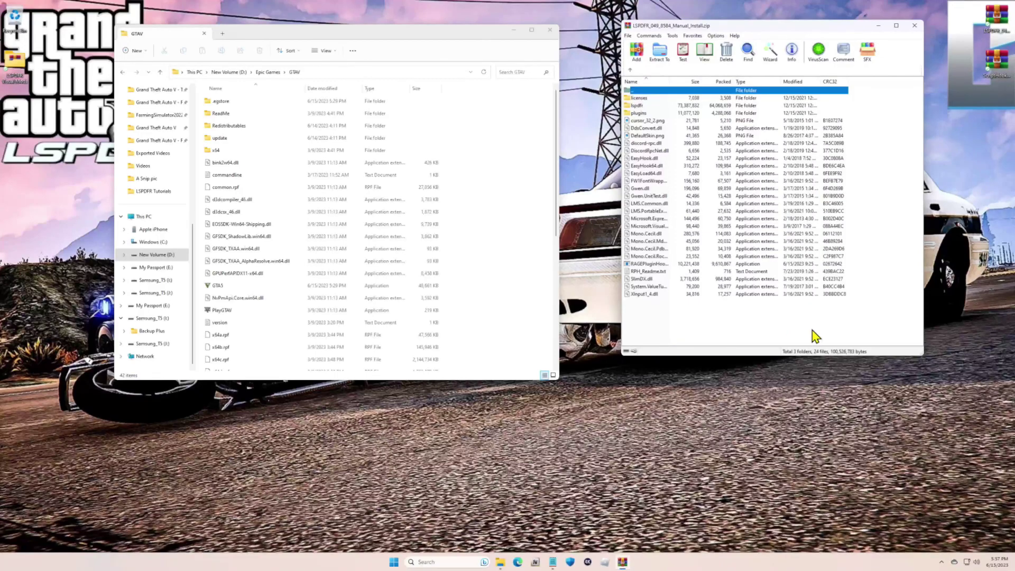
Step: Select everything in the LSPDFR archive except the licenses folder and RPH_Readme.txt, then clear the selection
left_click_drag(853, 329, 676, 108)
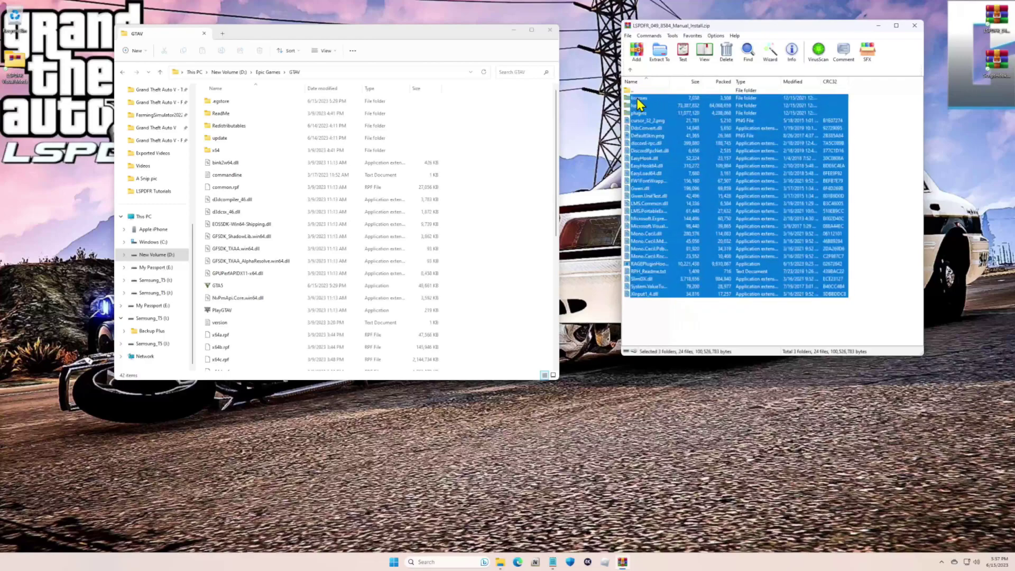
left_click(638, 99, "ctrl")
left_click(648, 272, "ctrl")
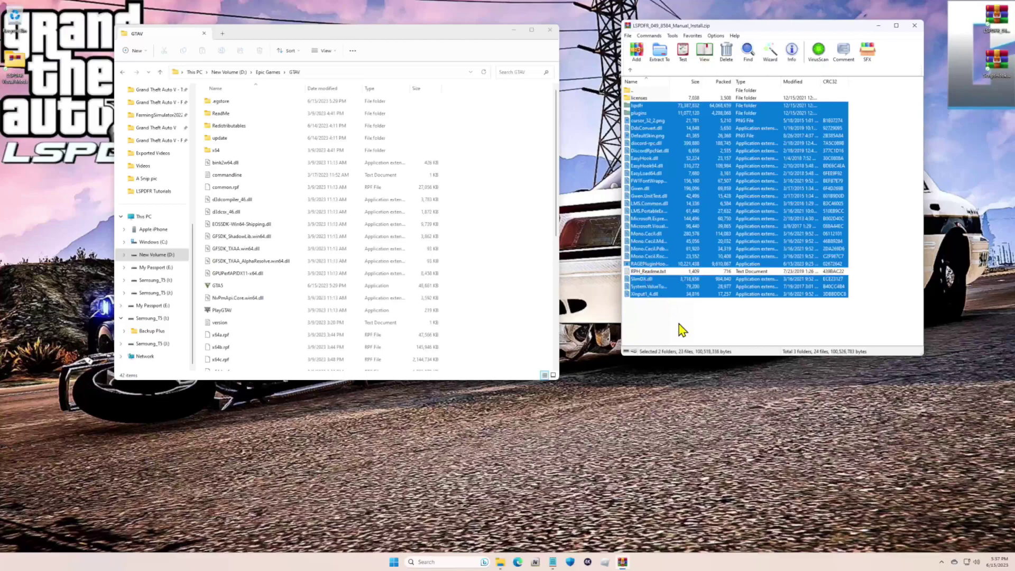
left_click(849, 335)
left_click_drag(878, 334, 687, 101)
left_click_drag(687, 102, 694, 193)
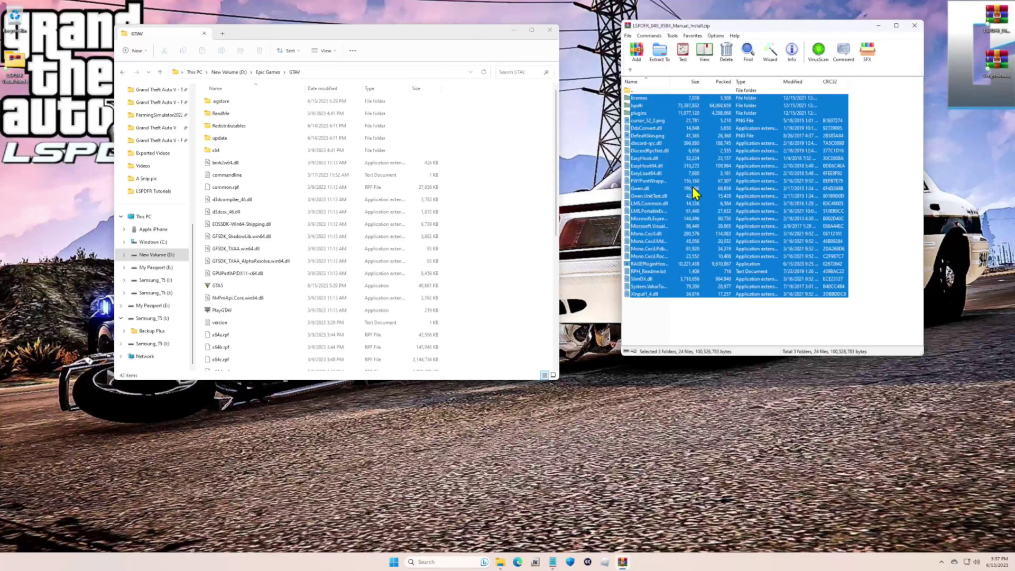
left_click(644, 99, "ctrl")
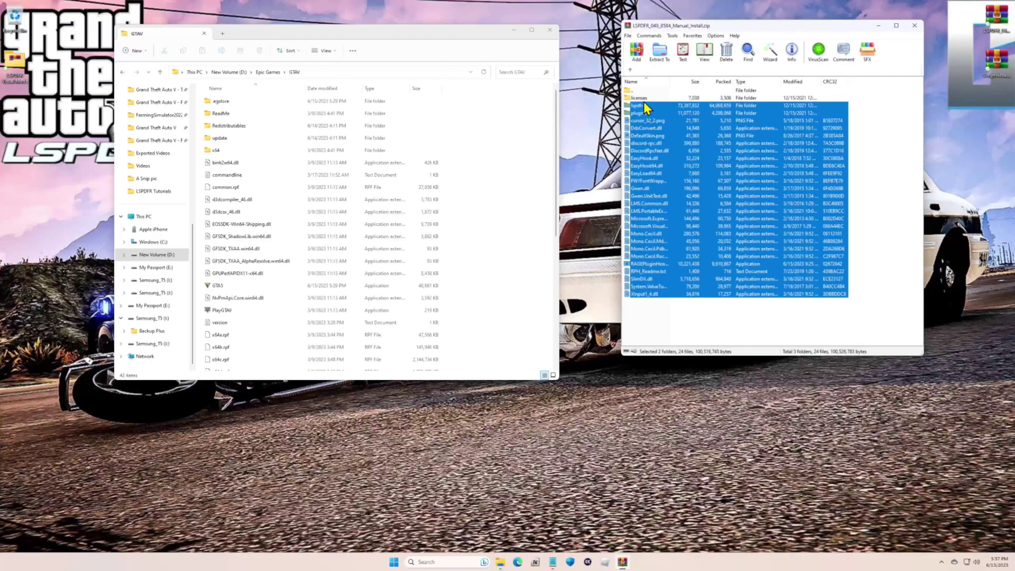
left_click(646, 272, "ctrl")
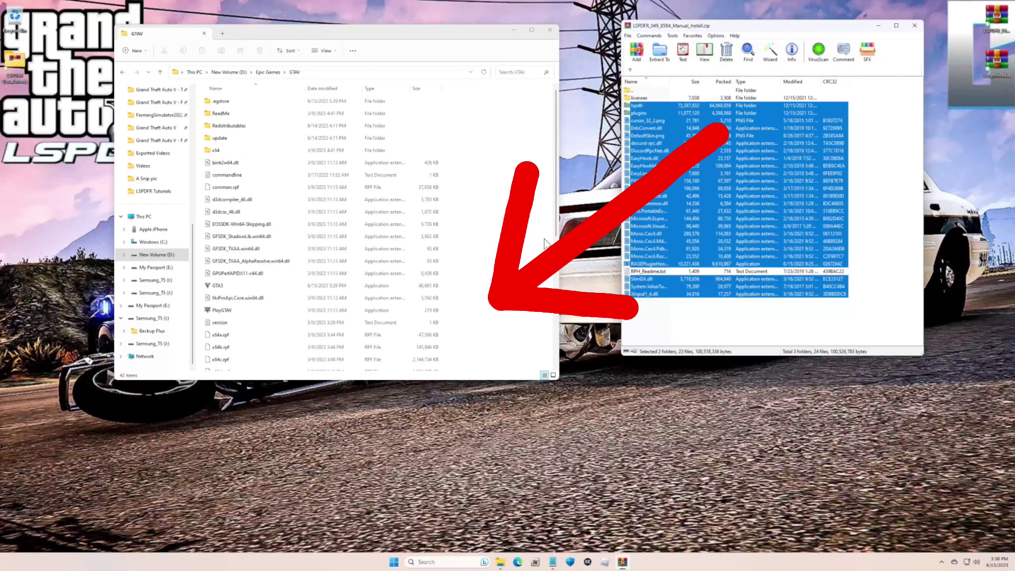
left_click(695, 326)
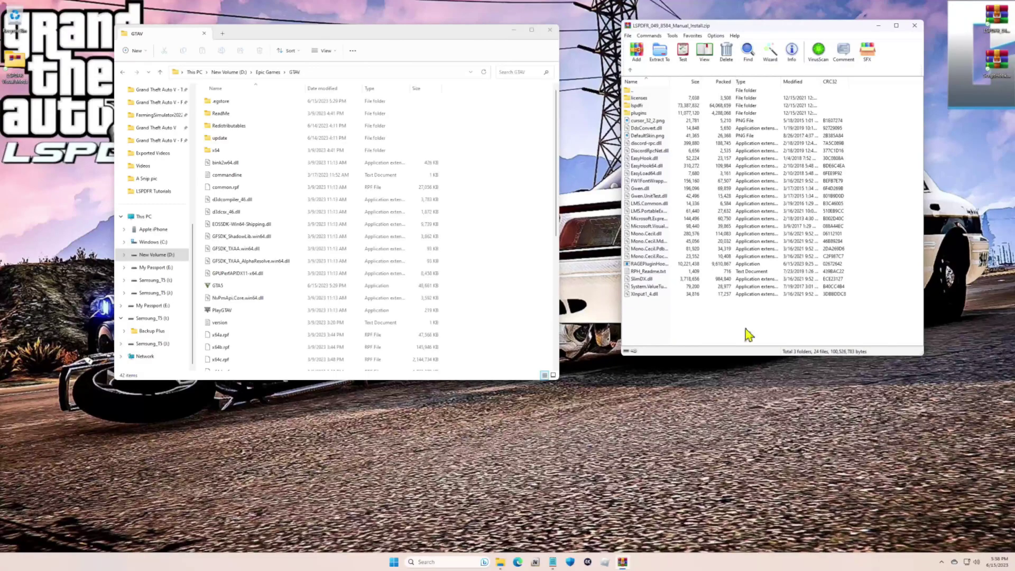
Step: Reposition the LSPDFR archive window beside the game folder and open the archive's lspdfr folder
left_click_drag(778, 34, 760, 46)
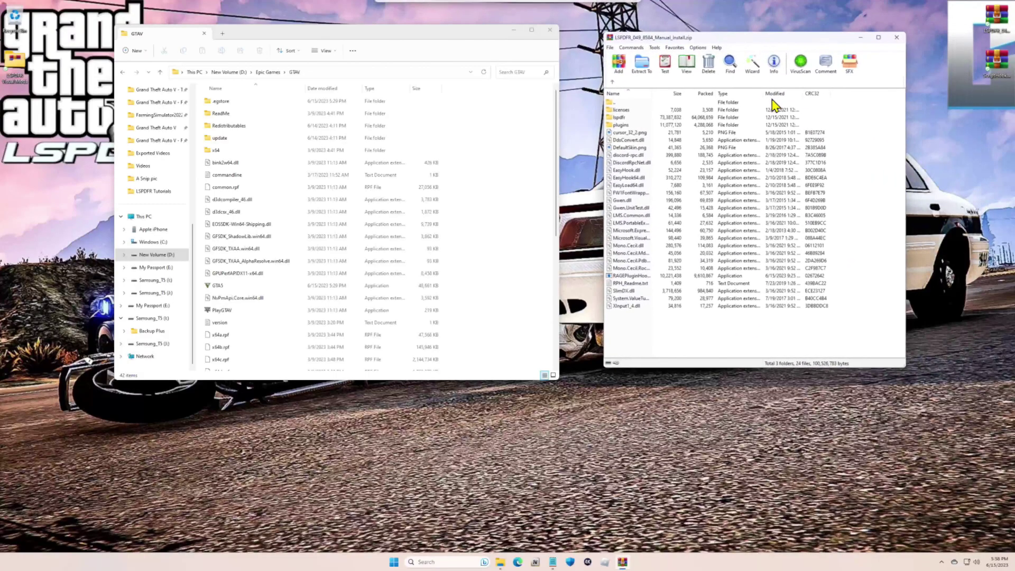
double_click(625, 119)
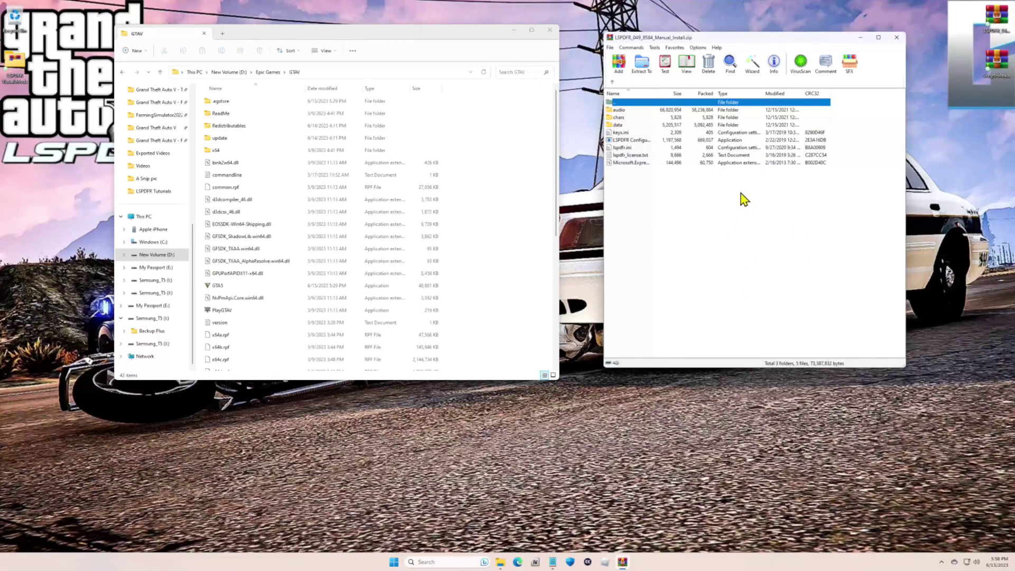
left_click_drag(752, 37, 771, 36)
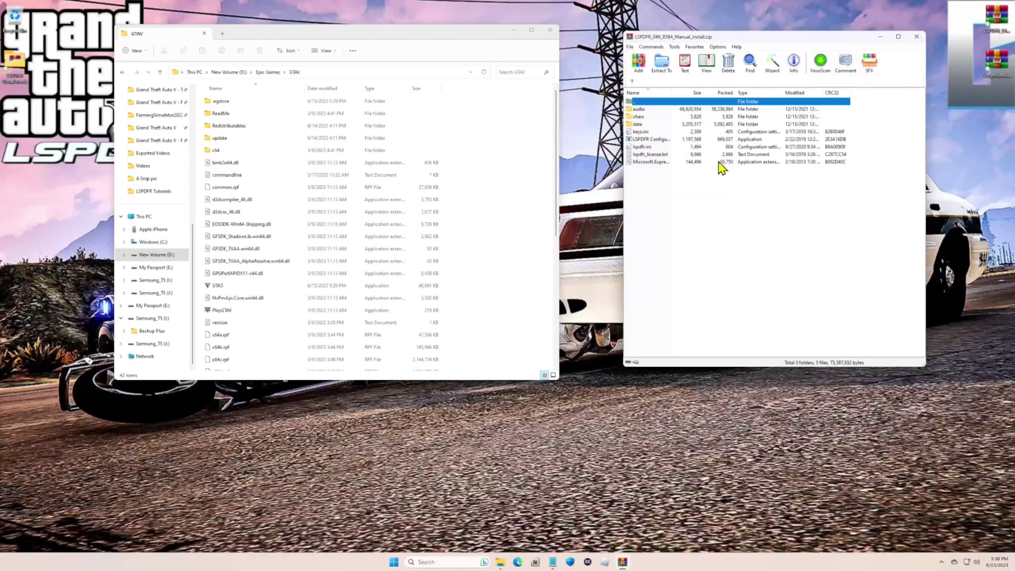
left_click(632, 80)
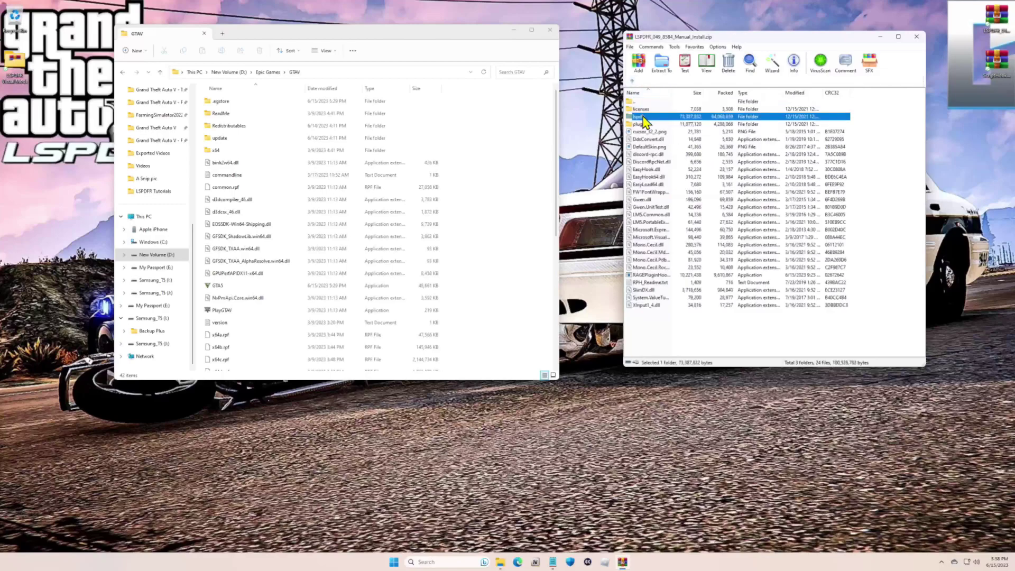
double_click(645, 118)
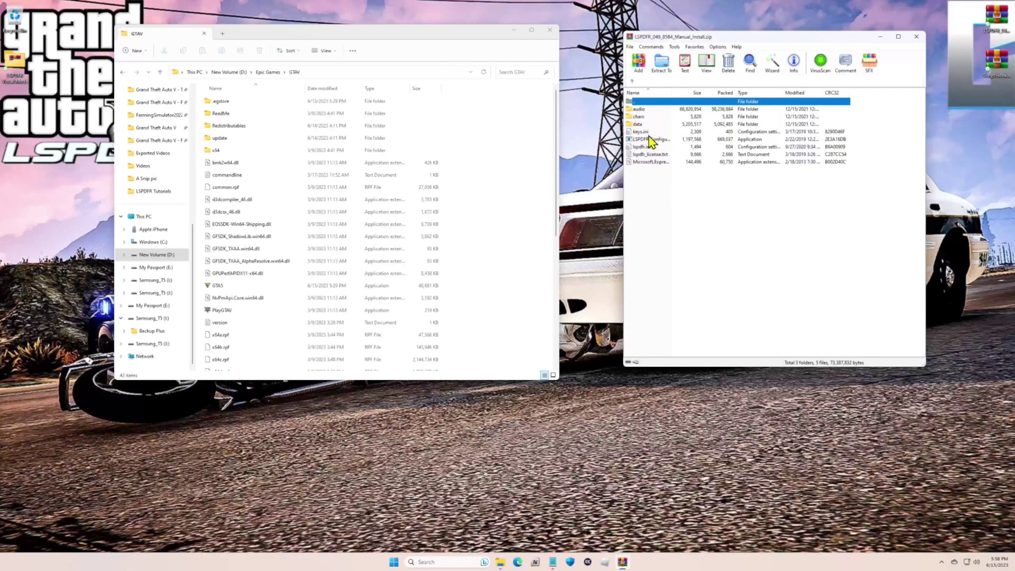
Step: Delete keys.ini and lspdfr.ini from the archive's lspdfr folder and return to the archive's root
left_click(649, 133)
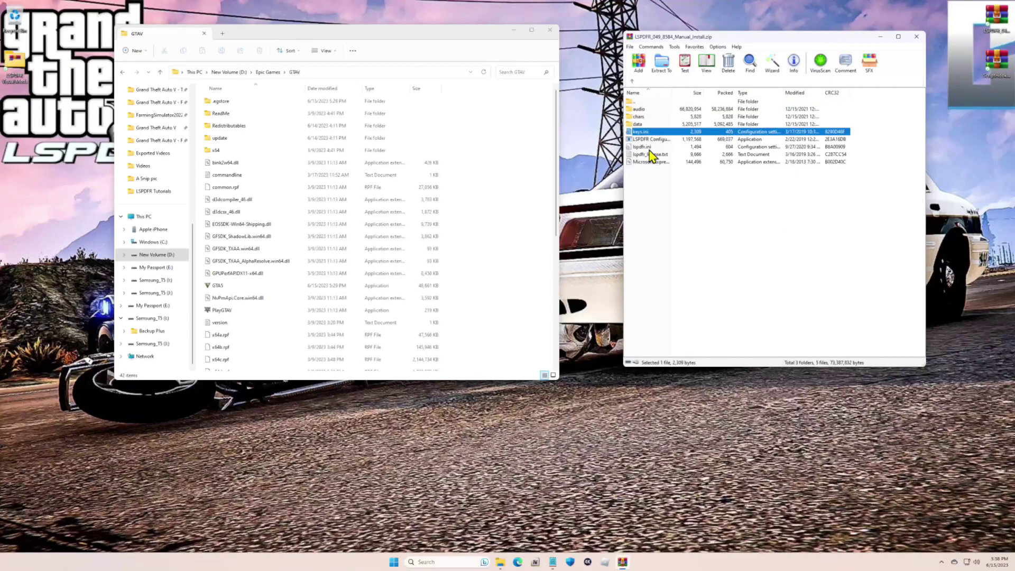
left_click(650, 148, "ctrl")
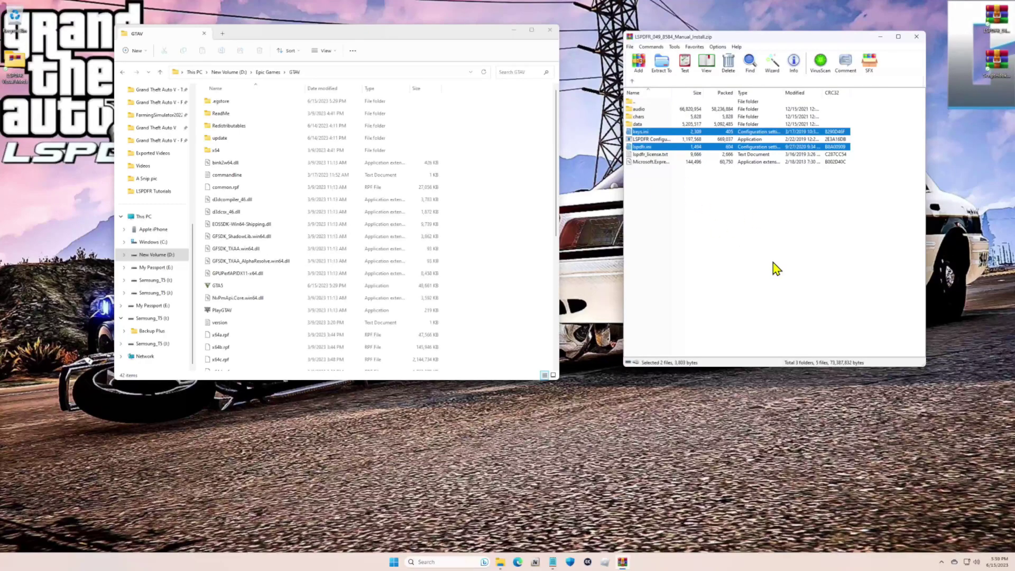
key("Delete")
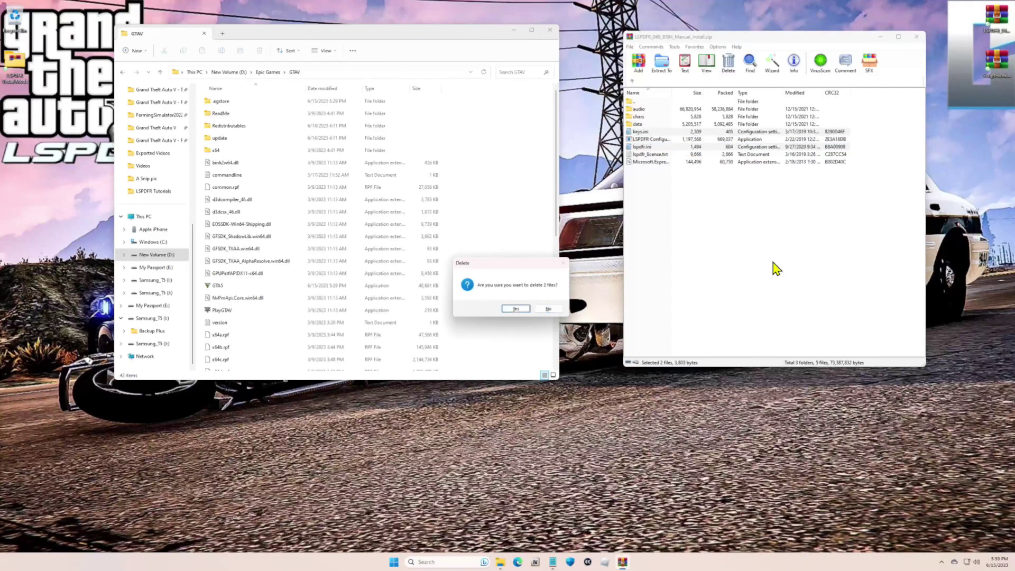
key("Return")
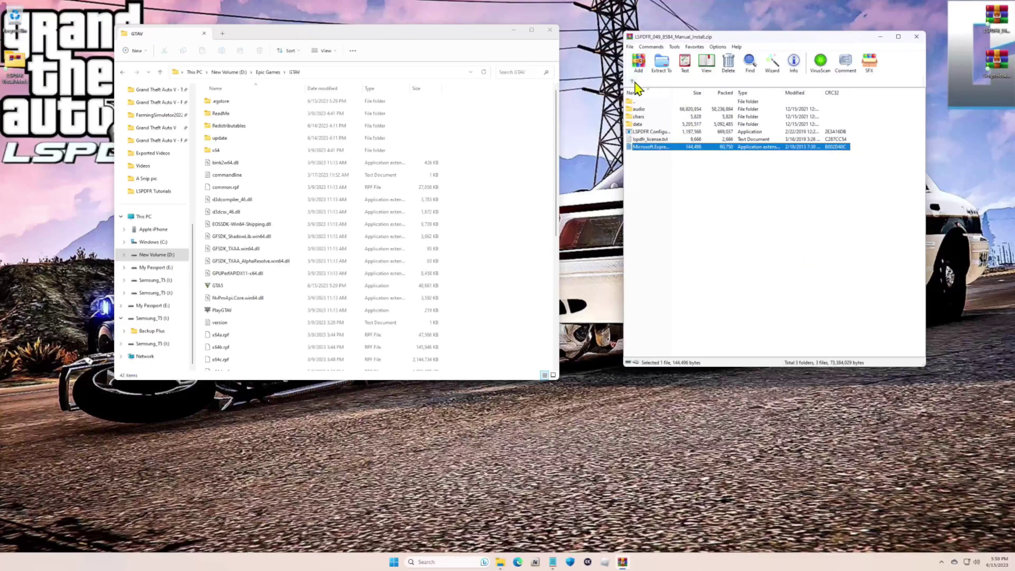
double_click(639, 100)
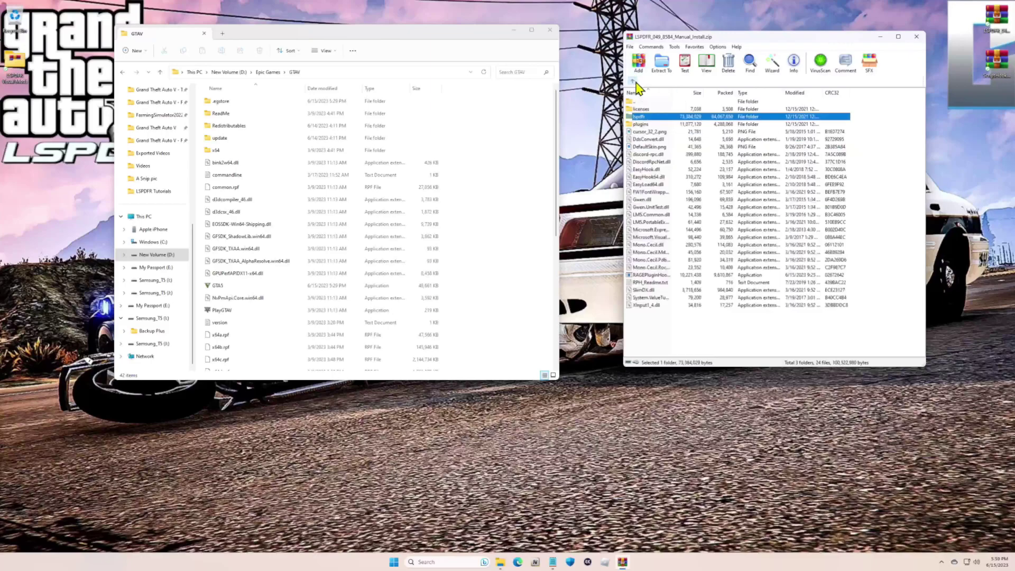
Step: Open the bin folder of the ScriptHookV_1.0.2944.0.zip archive, select dinput8.dll and ScriptHookV.dll, then clear the selection and close the archive
double_click(1001, 67)
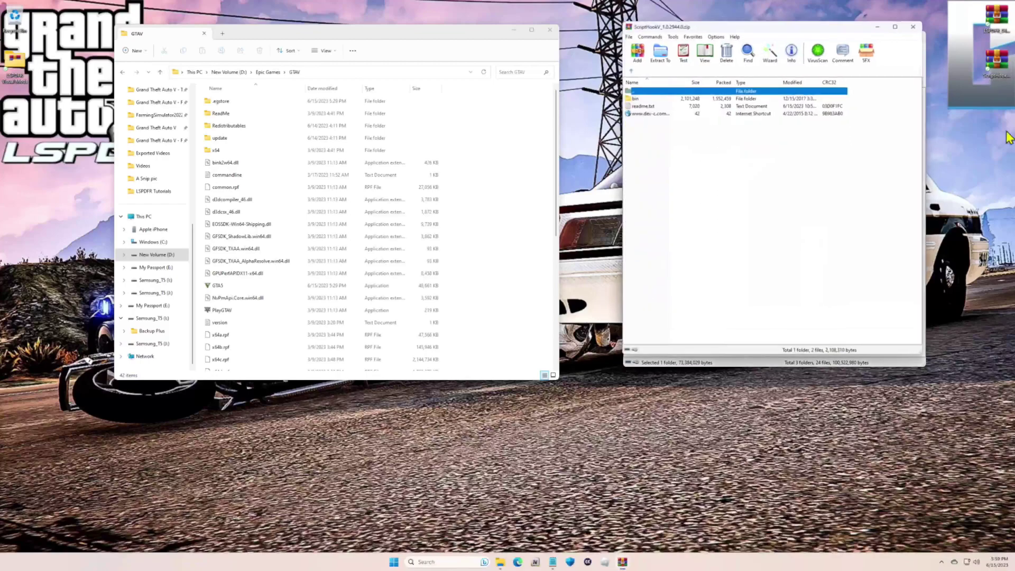
double_click(642, 99)
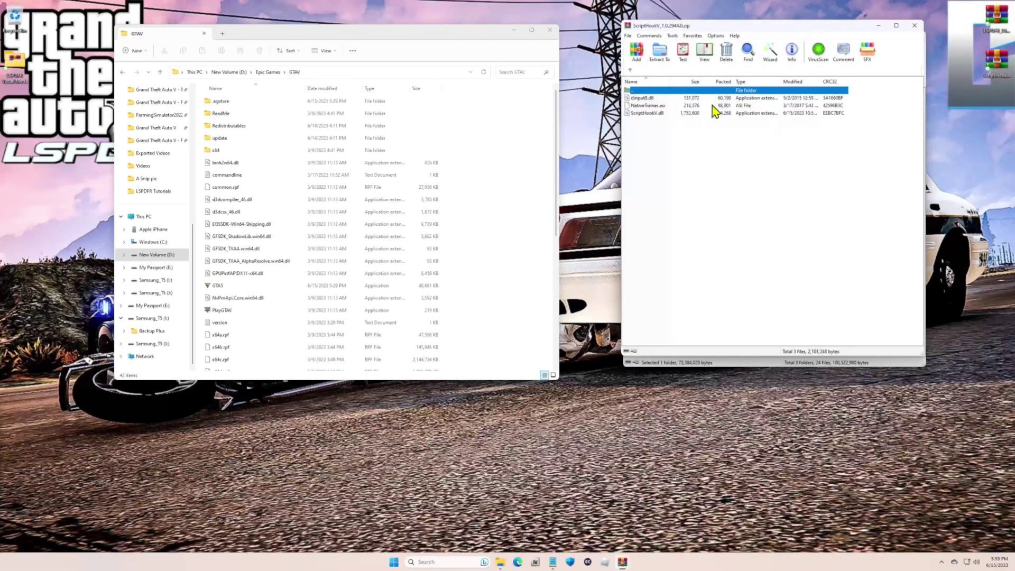
left_click(645, 100)
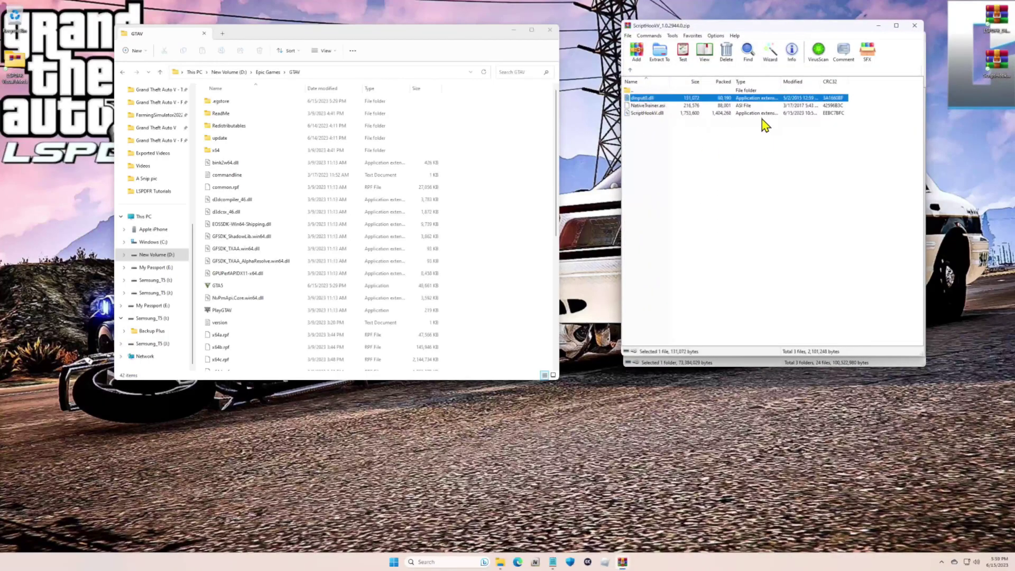
left_click(655, 114, "ctrl")
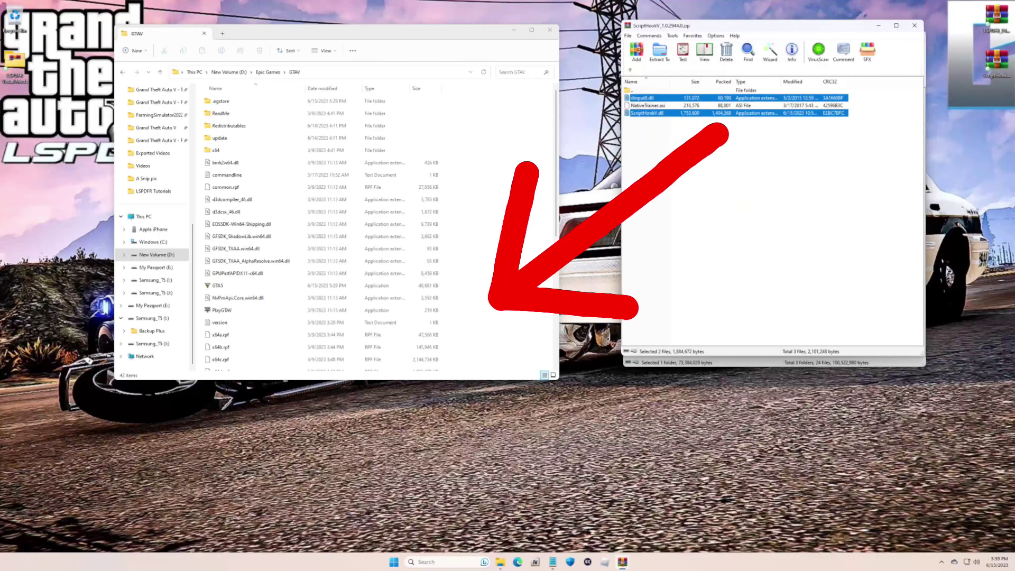
left_click(708, 157)
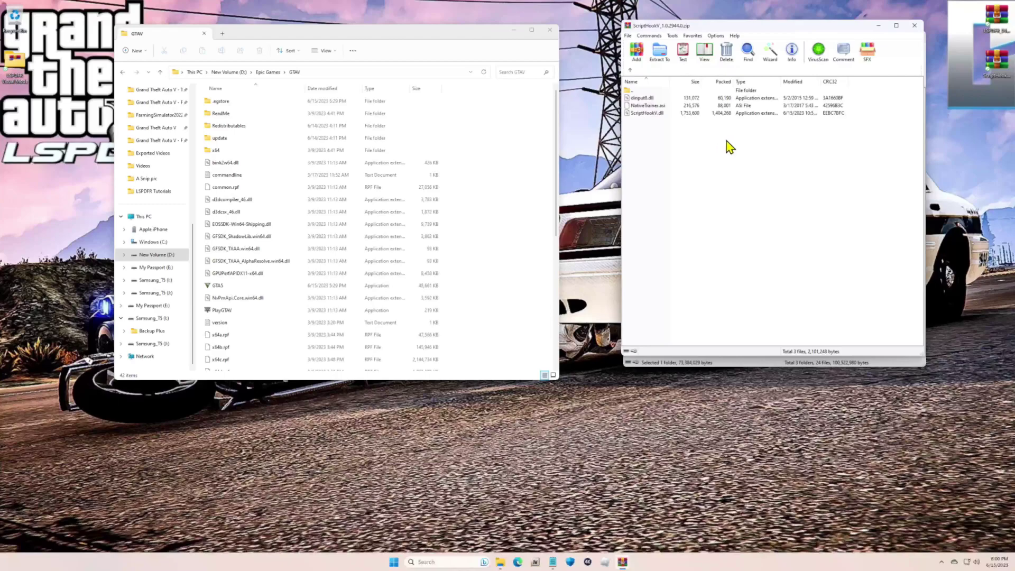
left_click(914, 26)
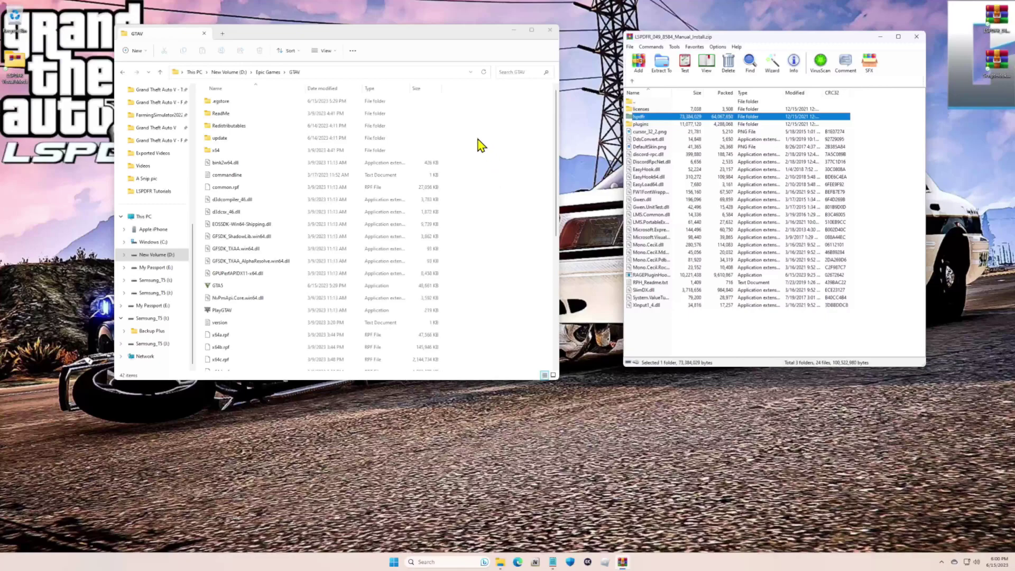
Step: Close the Epic Games GTAV folder and place the Steam Grand Theft Auto V folder beside the LSPDFR archive
left_click(484, 72)
left_click(550, 30)
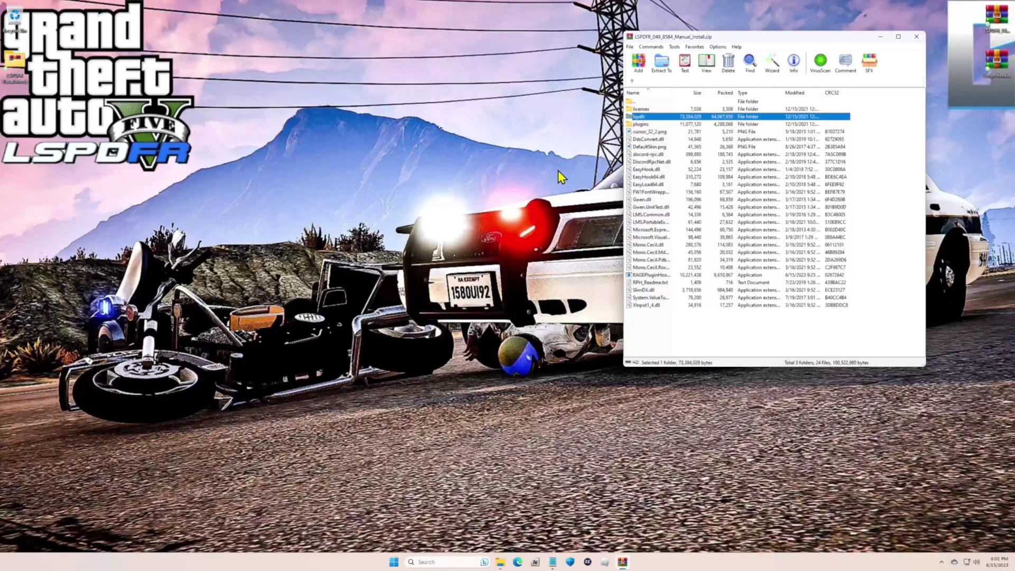
left_click(855, 185)
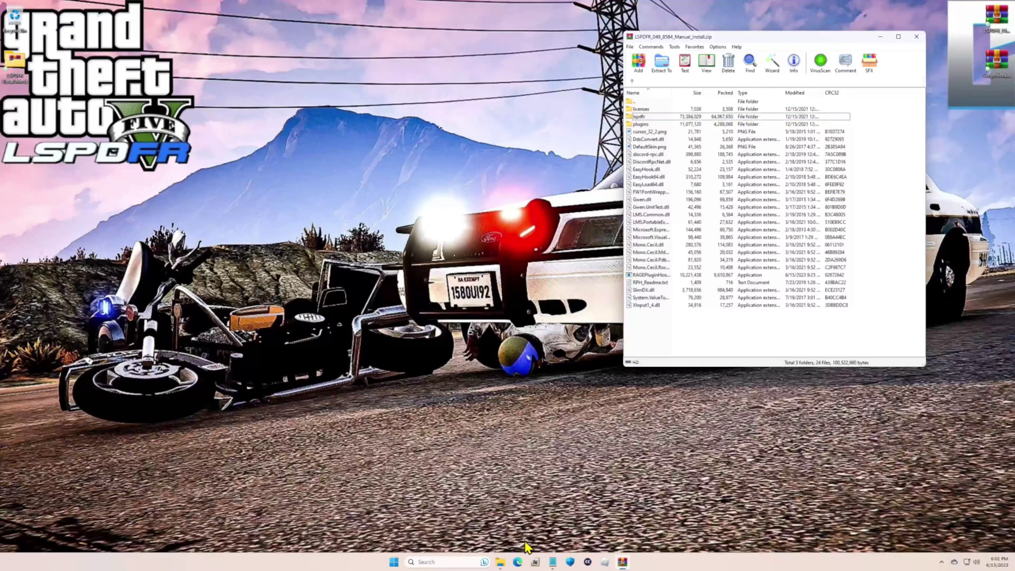
mouse_move(504, 564)
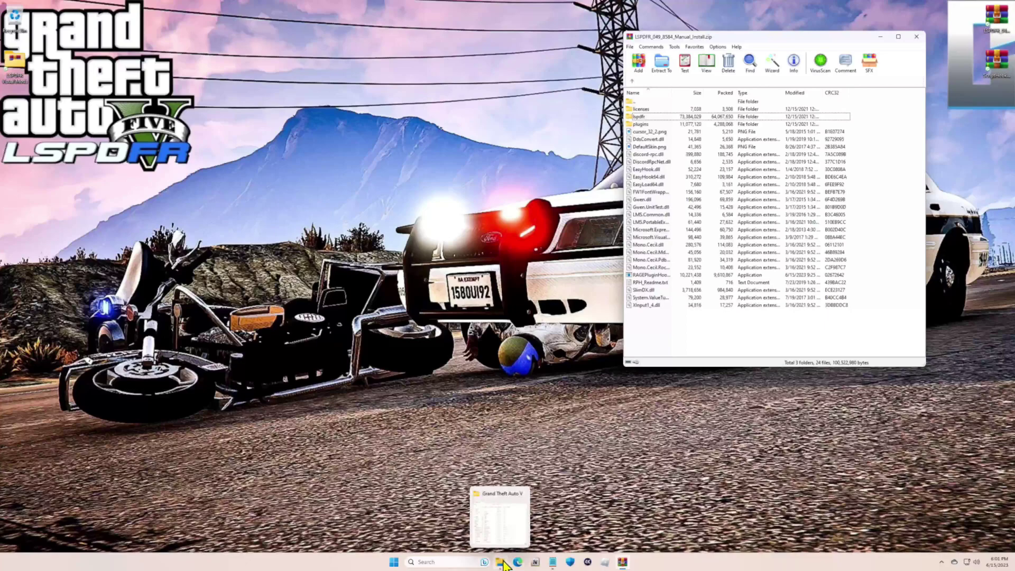
left_click(504, 563)
left_click_drag(408, 50, 453, 29)
left_click(678, 324)
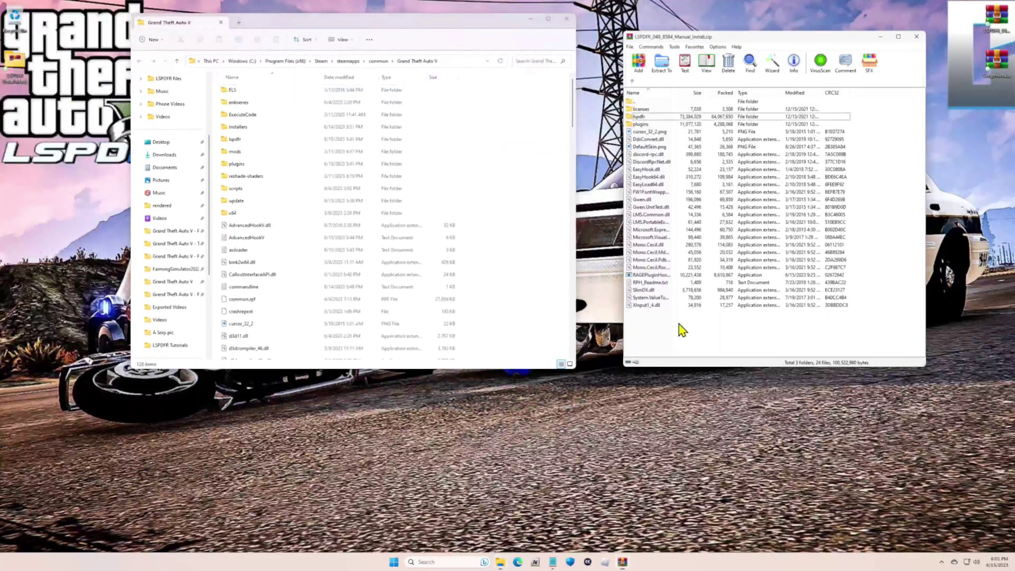
left_click_drag(810, 344, 641, 108)
left_click(643, 109, "ctrl")
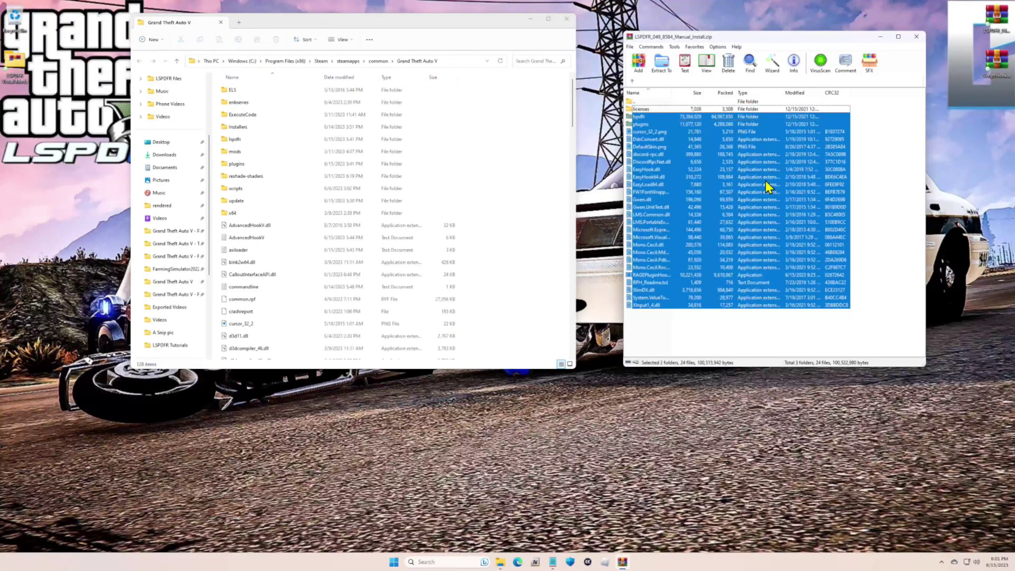
left_click(655, 283, "ctrl")
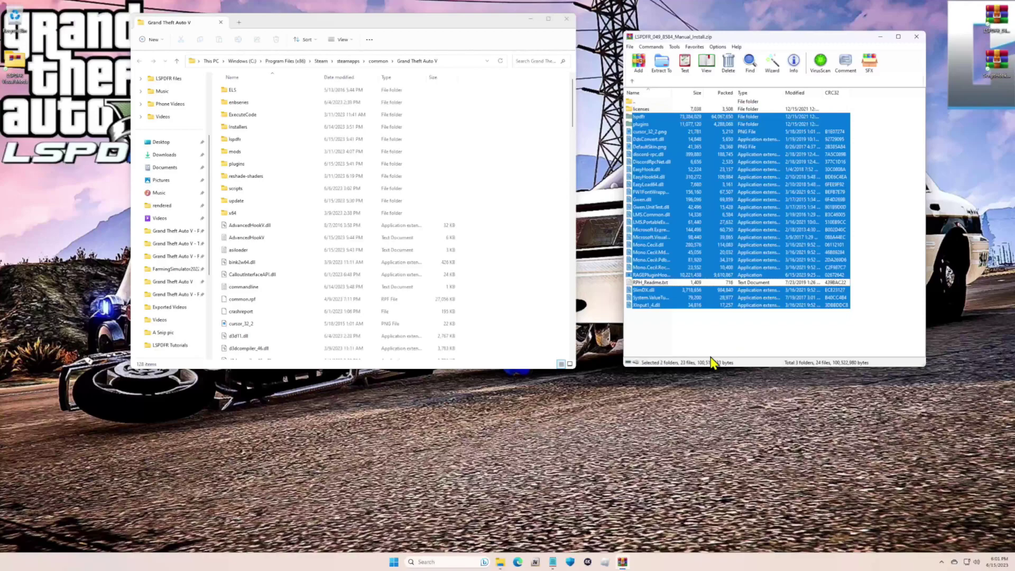
left_click_drag(760, 38, 777, 21)
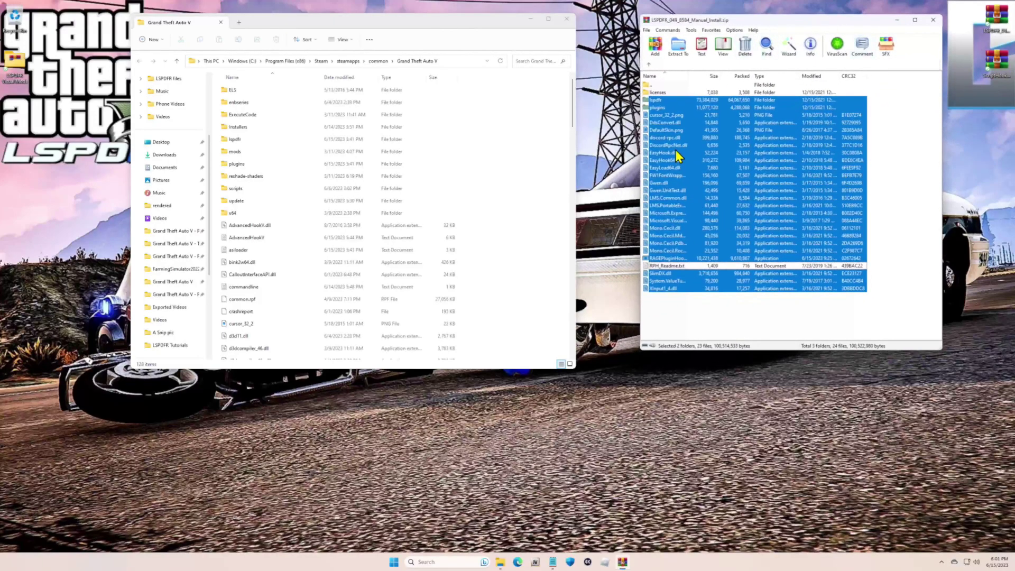
left_click(718, 311)
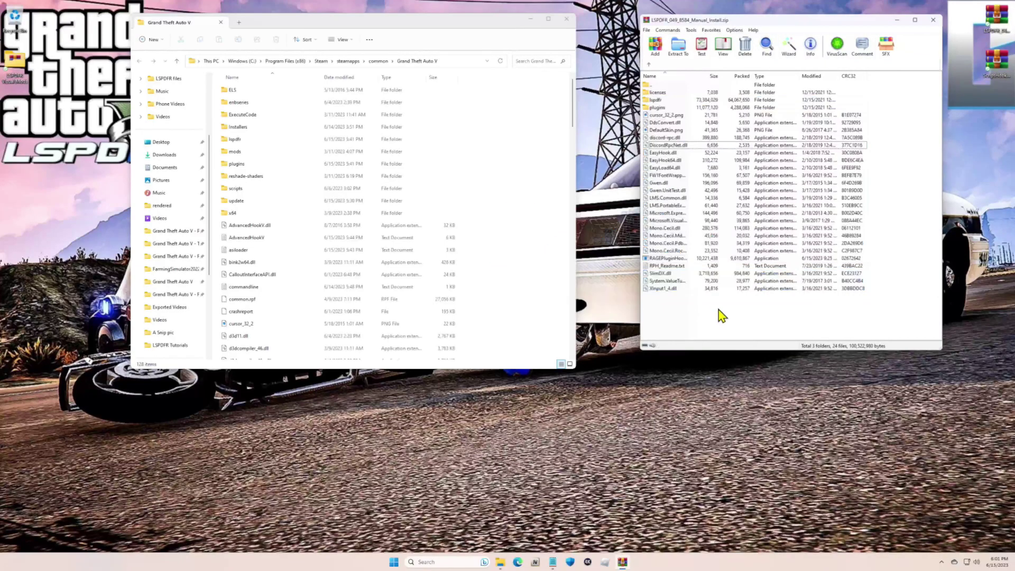
Step: Open the lspdfr folder in both the LSPDFR archive and the Grand Theft Auto V folder to compare their configuration files
double_click(661, 101)
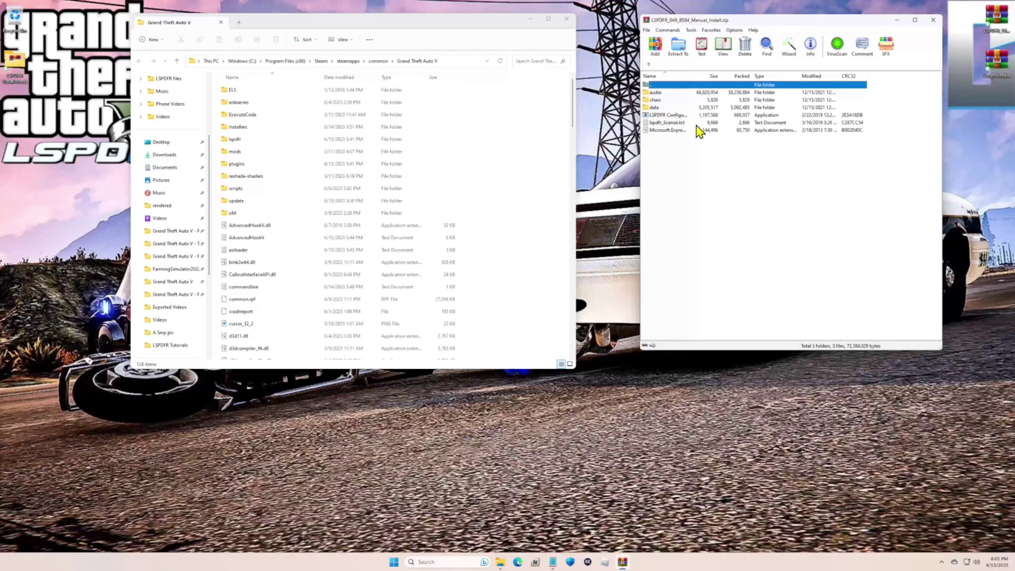
left_click(704, 229)
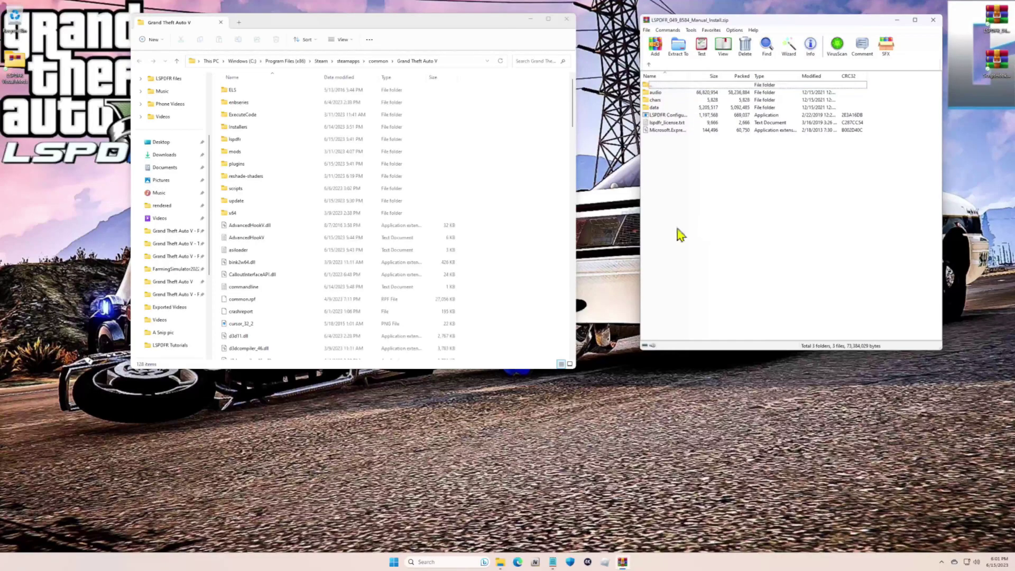
double_click(234, 139)
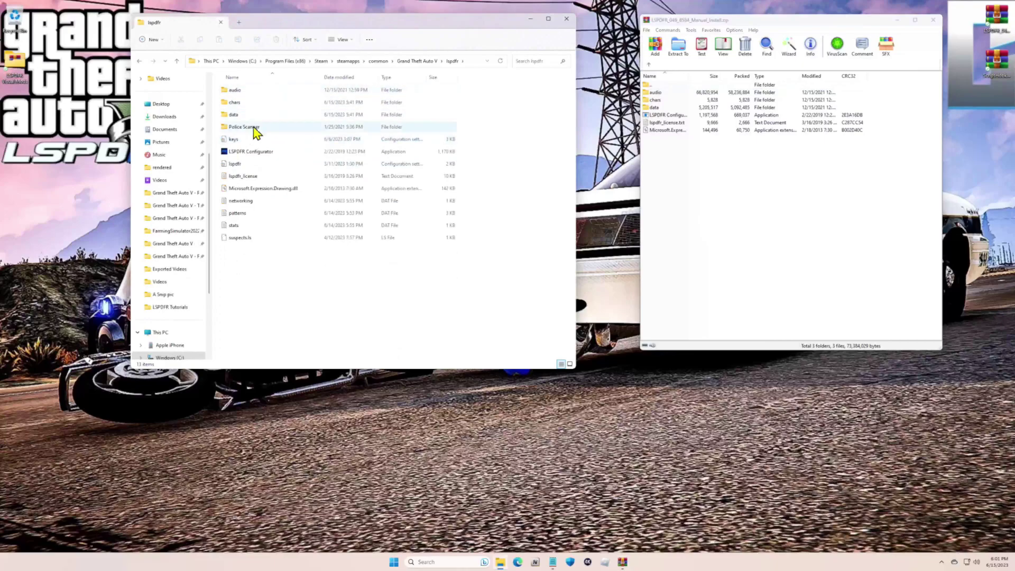
left_click(249, 164)
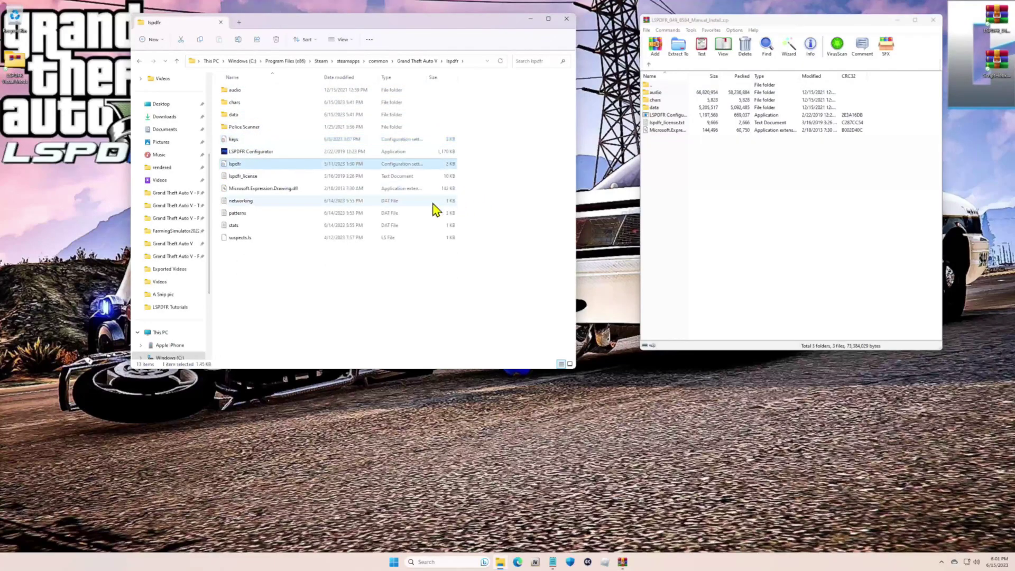
Step: Open the keys configuration file from the game's lspdfr folder, separate it from the notes and close it, then minimise the notes window
double_click(290, 140)
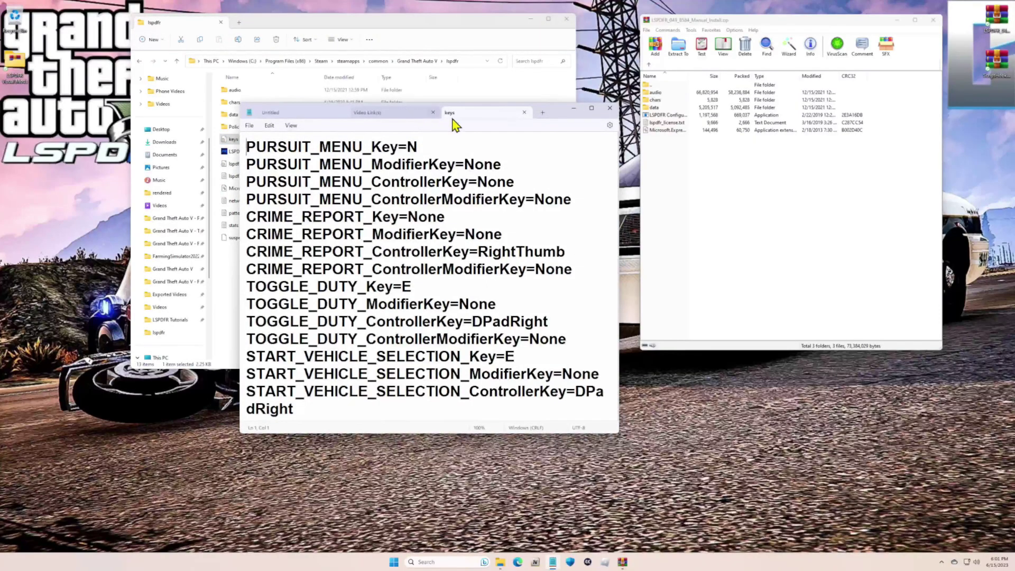
left_click(415, 110)
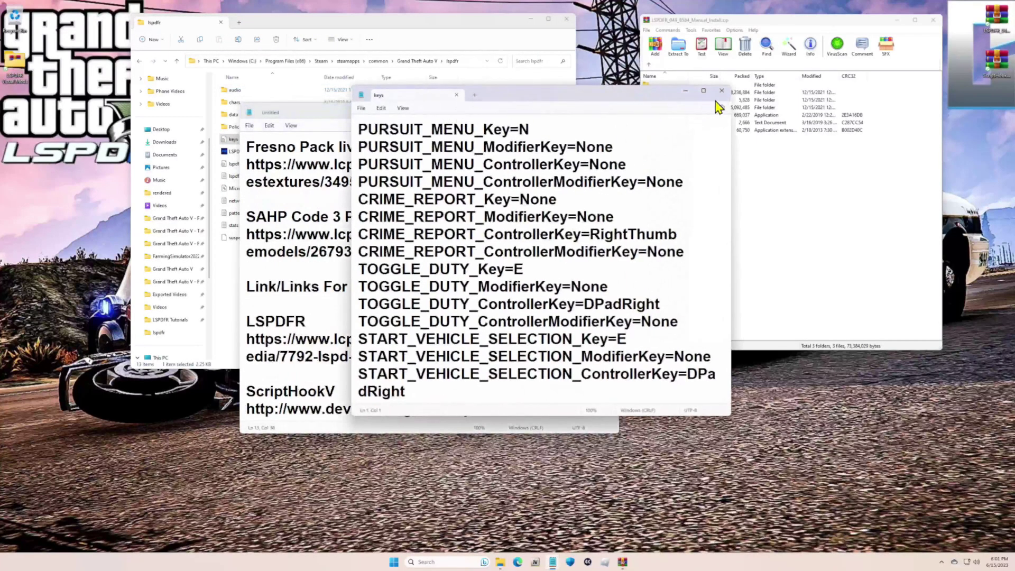
left_click(725, 91)
left_click_drag(518, 112, 436, 81)
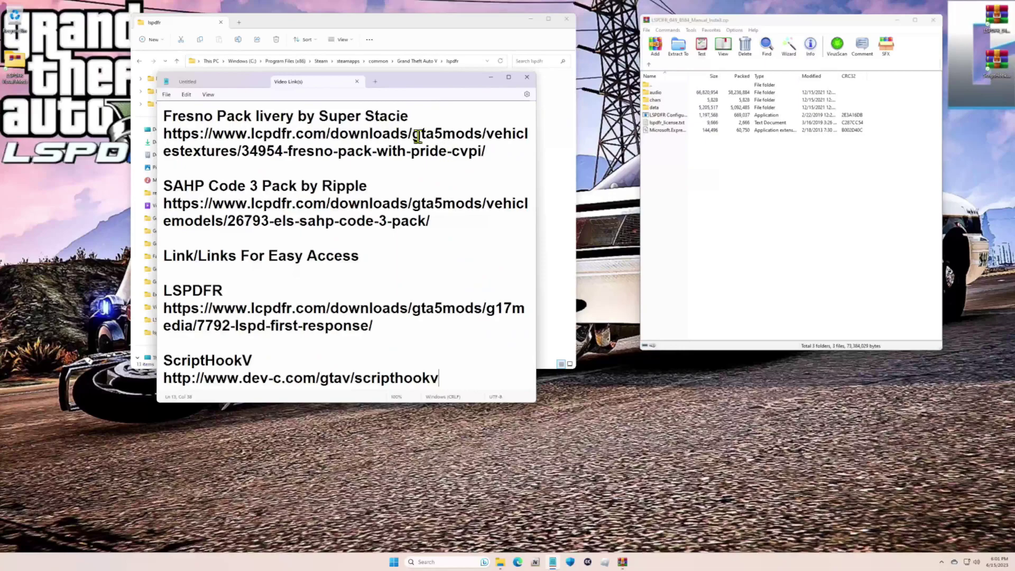
left_click(492, 79)
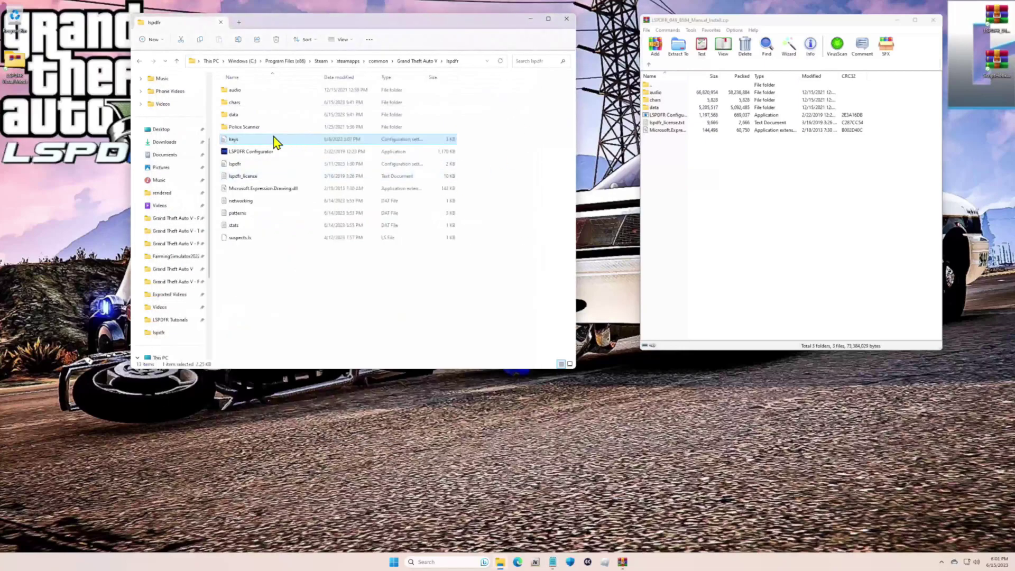
Step: Reopen the game's keys configuration file without the other notes alongside, review its key bindings, and close it
double_click(256, 141)
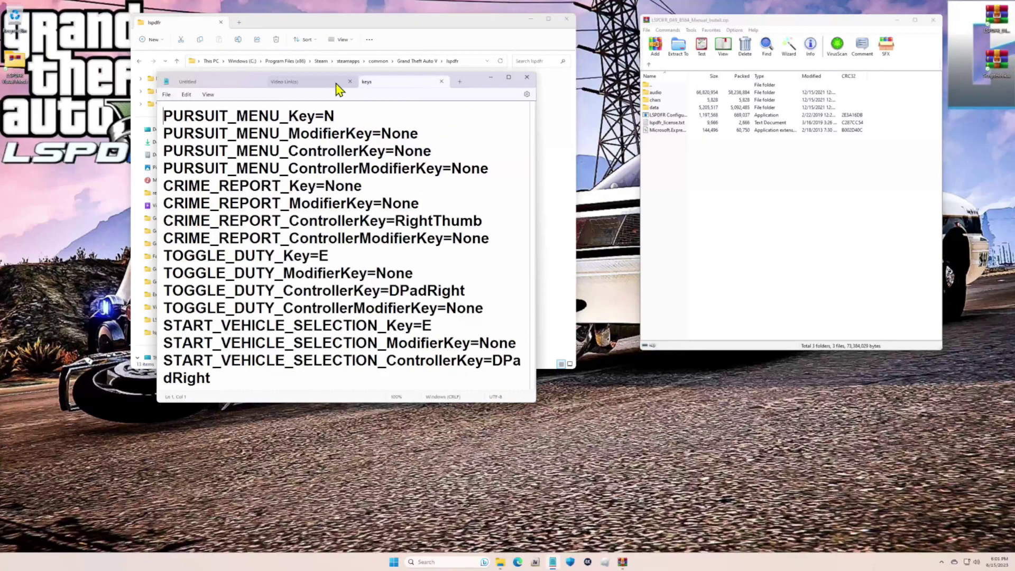
left_click(353, 82)
left_click(263, 81)
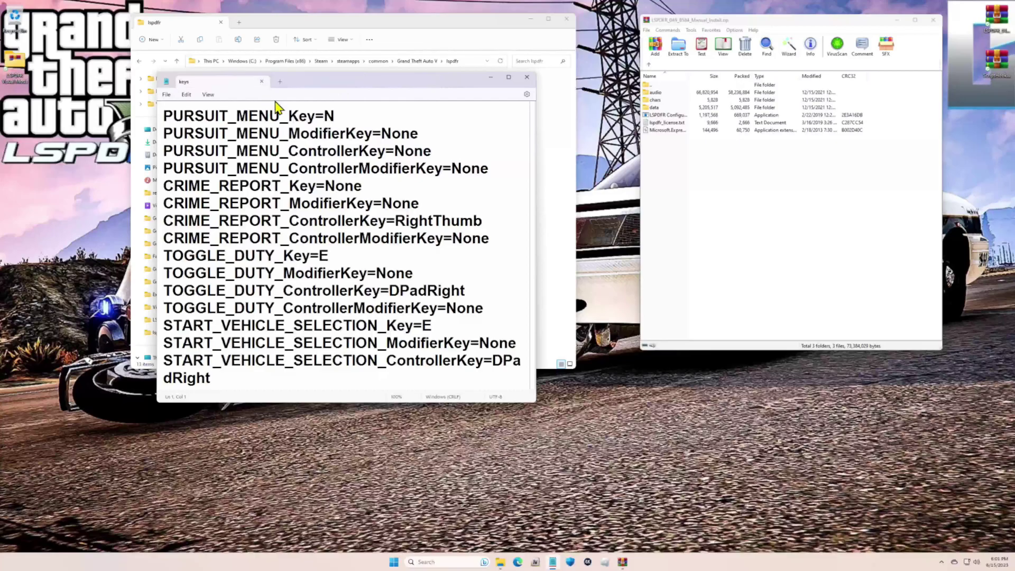
scroll(391, 198, "down", 10)
scroll(395, 207, "down", 15)
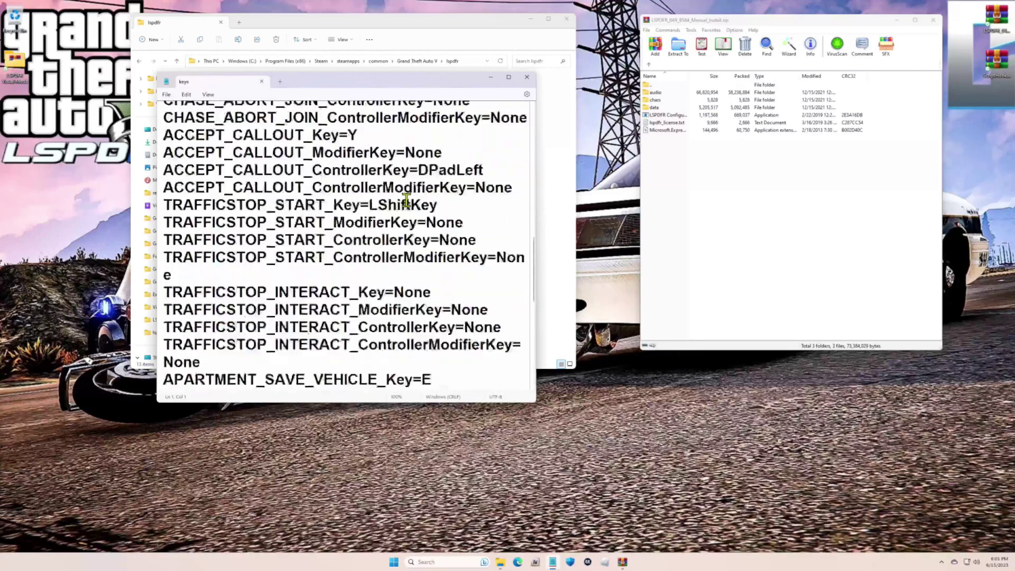
left_click(526, 78)
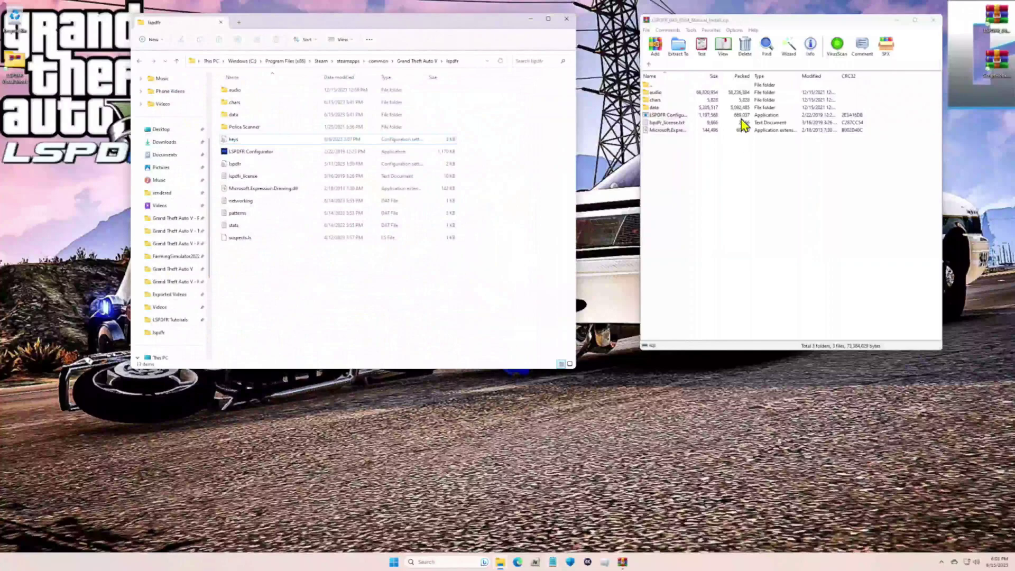
Step: Return the archive to its root and the game window to the Grand Theft Auto V folder, moving the archive further aside
left_click(646, 63)
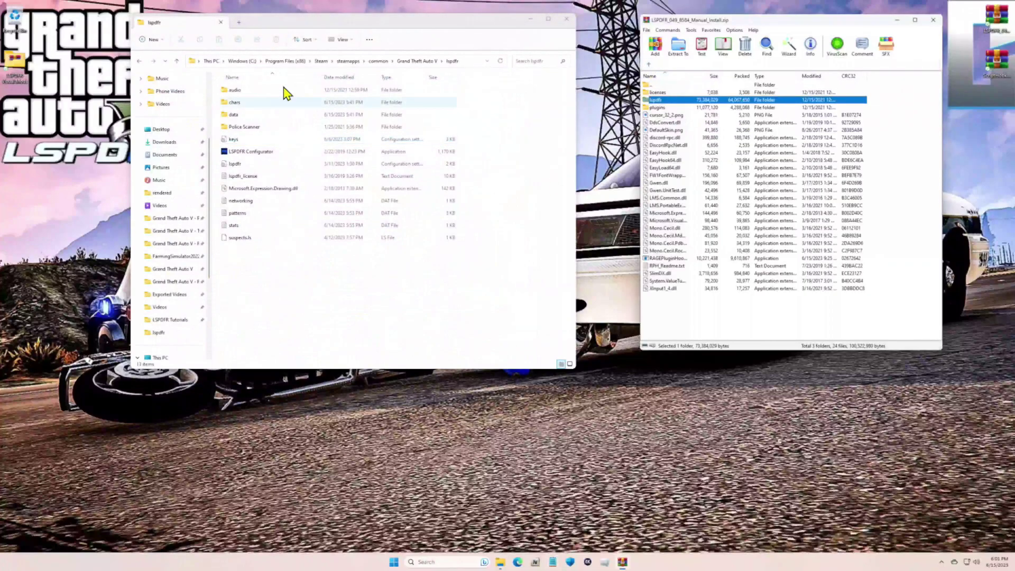
left_click(139, 61)
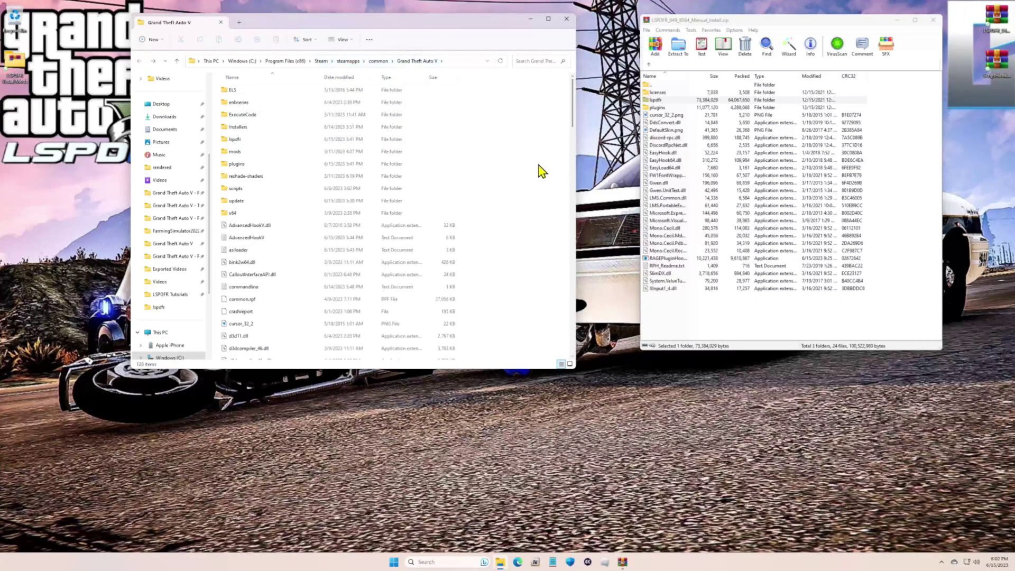
left_click_drag(798, 26, 816, 19)
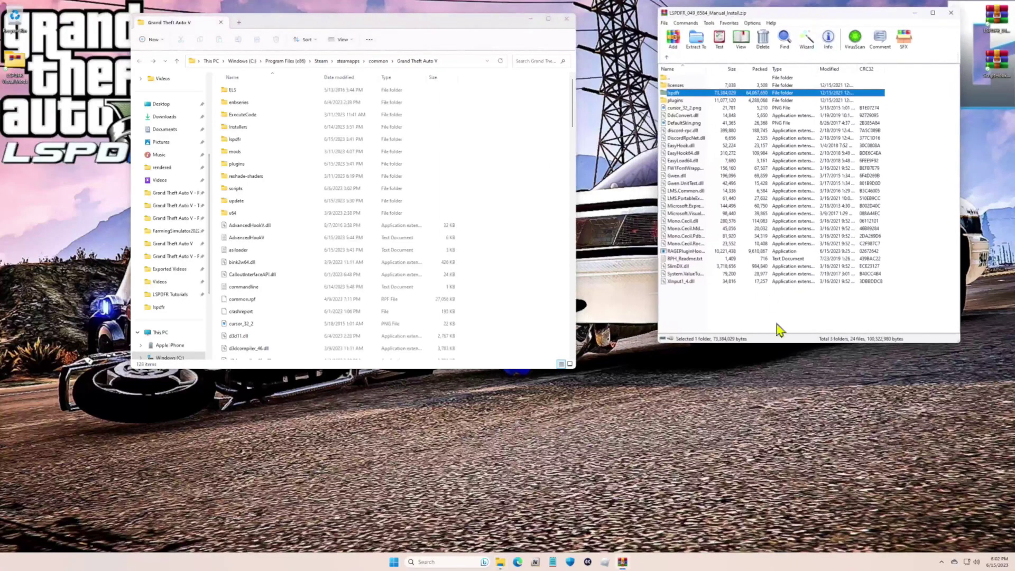
Step: Copy everything in the LSPDFR archive except licenses and RPH_Readme.txt into the Grand Theft Auto V folder, replacing the existing files
left_click_drag(830, 314, 683, 84)
left_click(681, 84, "ctrl")
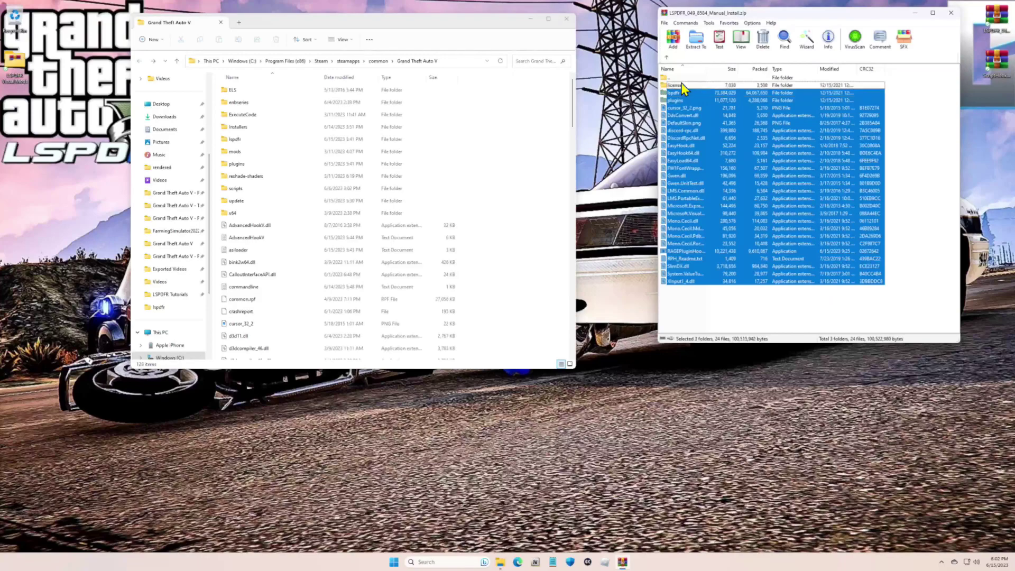
left_click(687, 258, "ctrl")
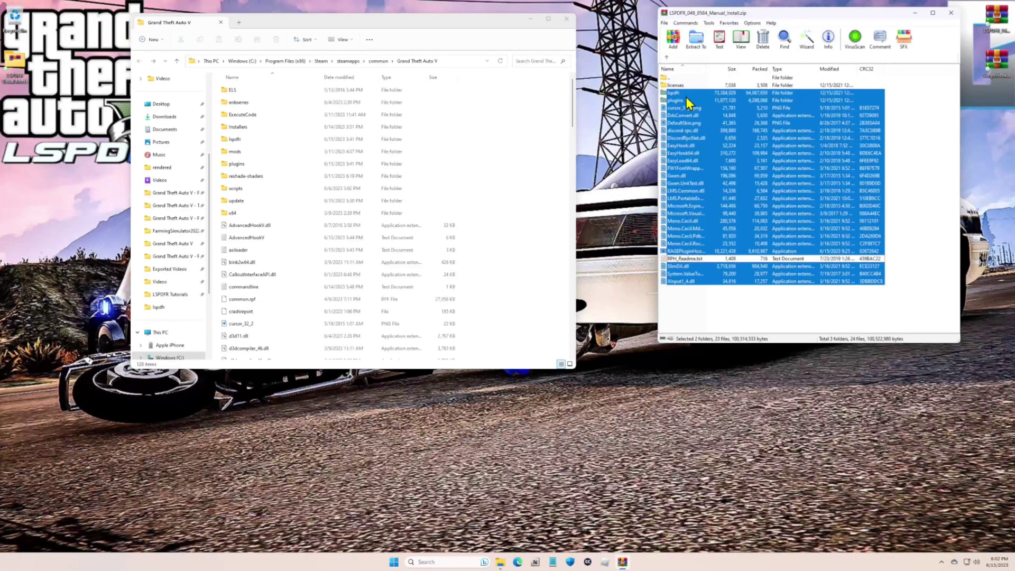
left_click_drag(685, 97, 617, 172)
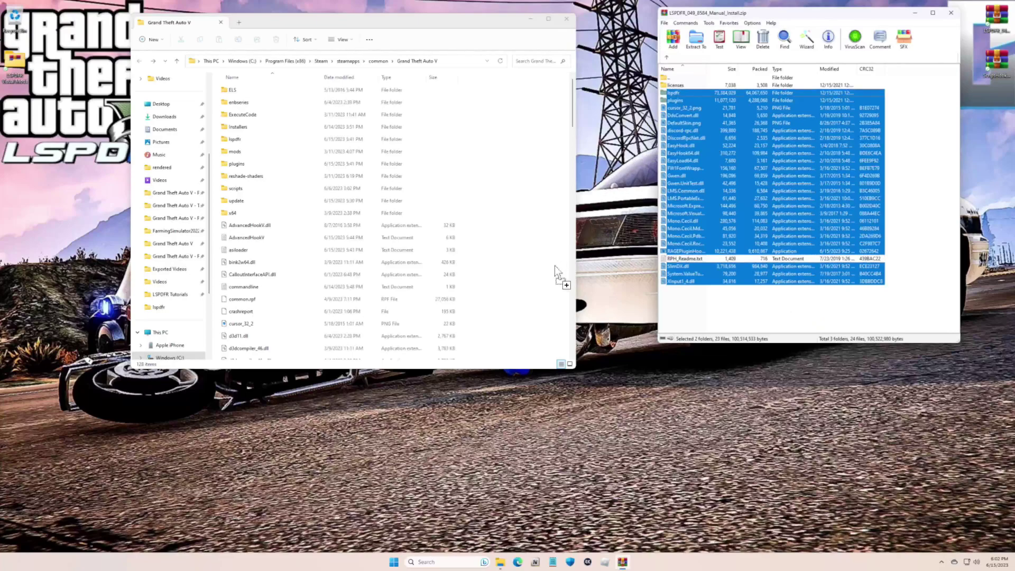
left_click_drag(544, 284, 544, 284)
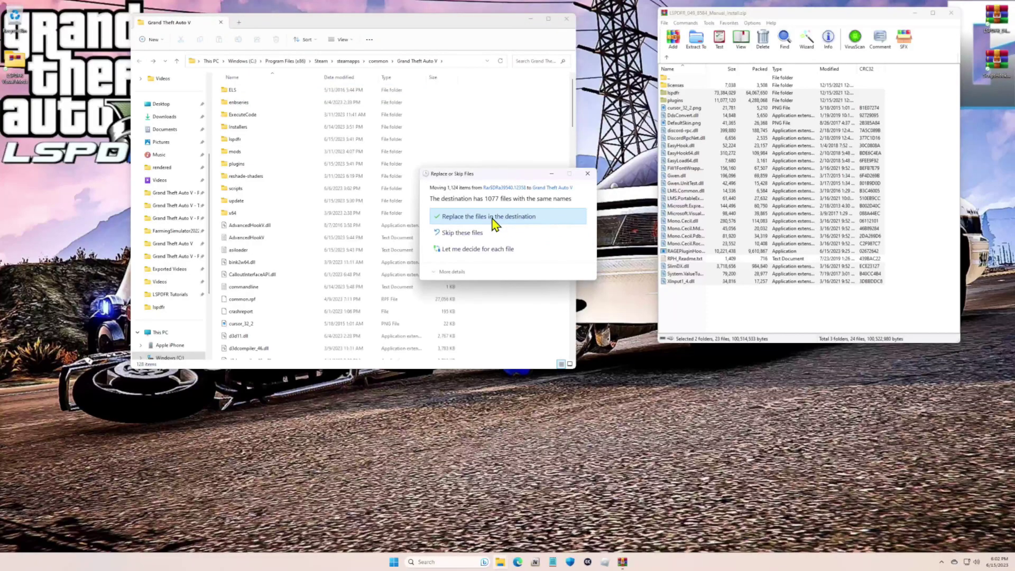
left_click(494, 219)
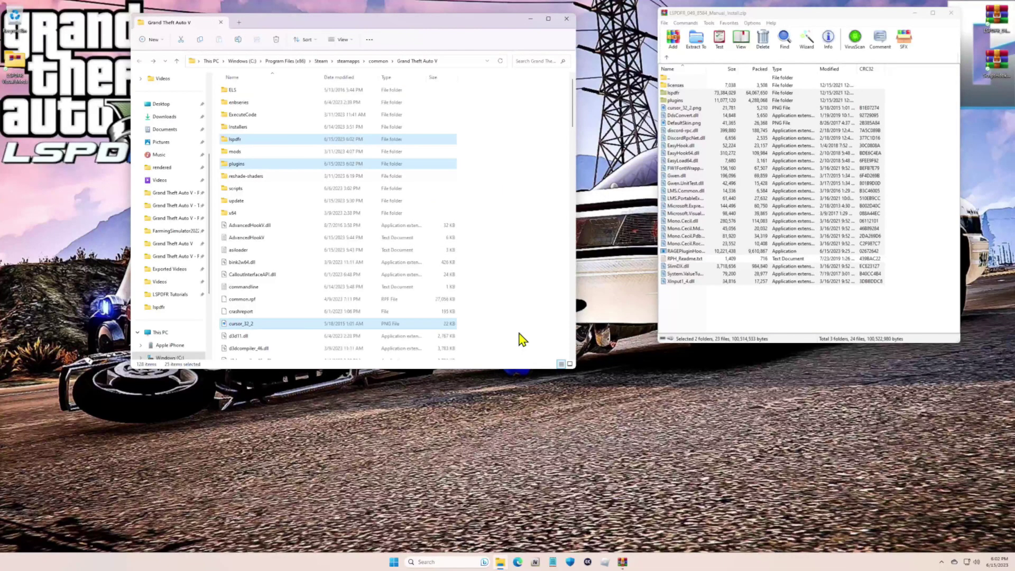
Step: Close the LSPDFR manual install archive and delete its zip file from the desktop
left_click(748, 302)
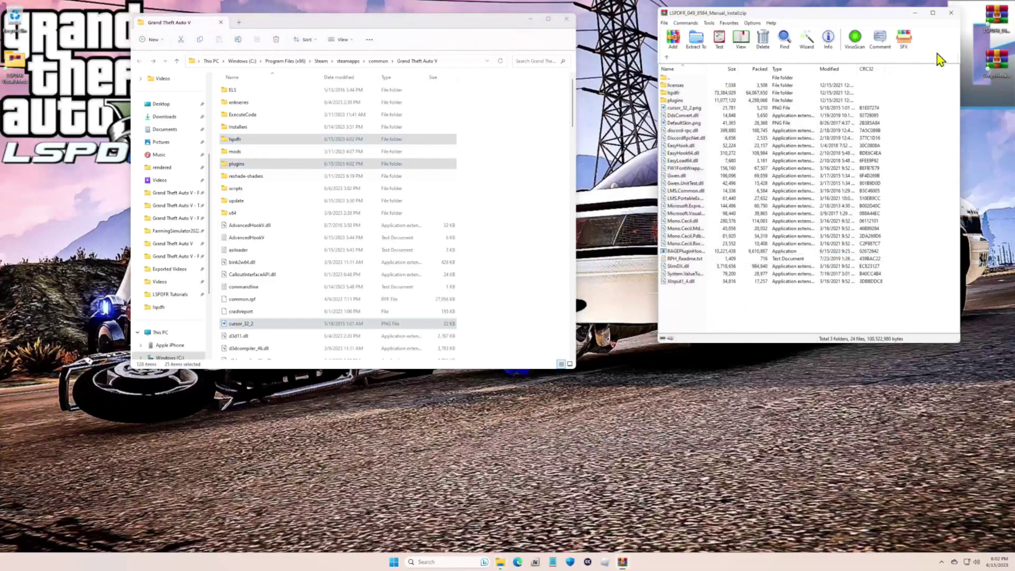
left_click(952, 14)
right_click(997, 24)
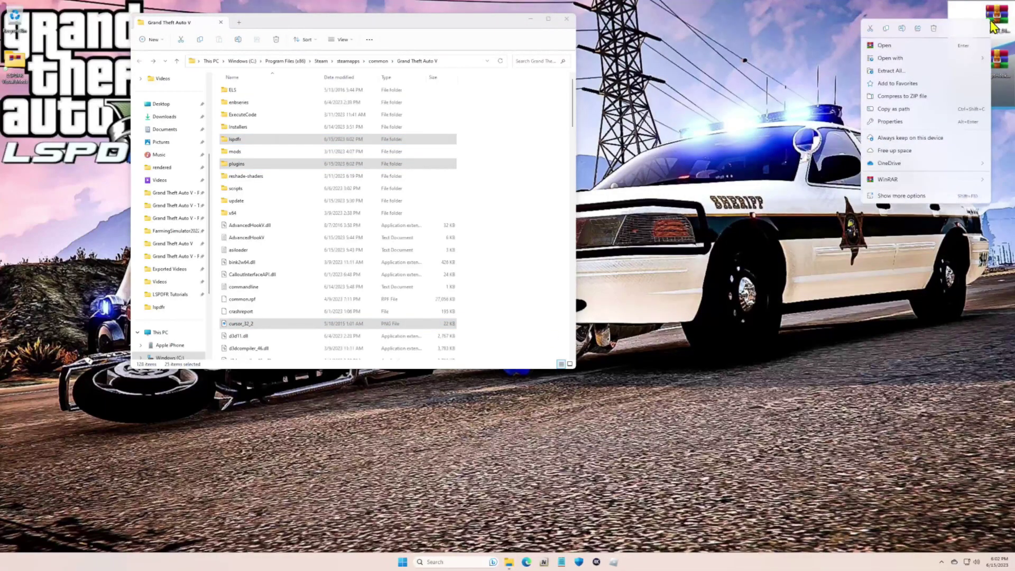
left_click(934, 29)
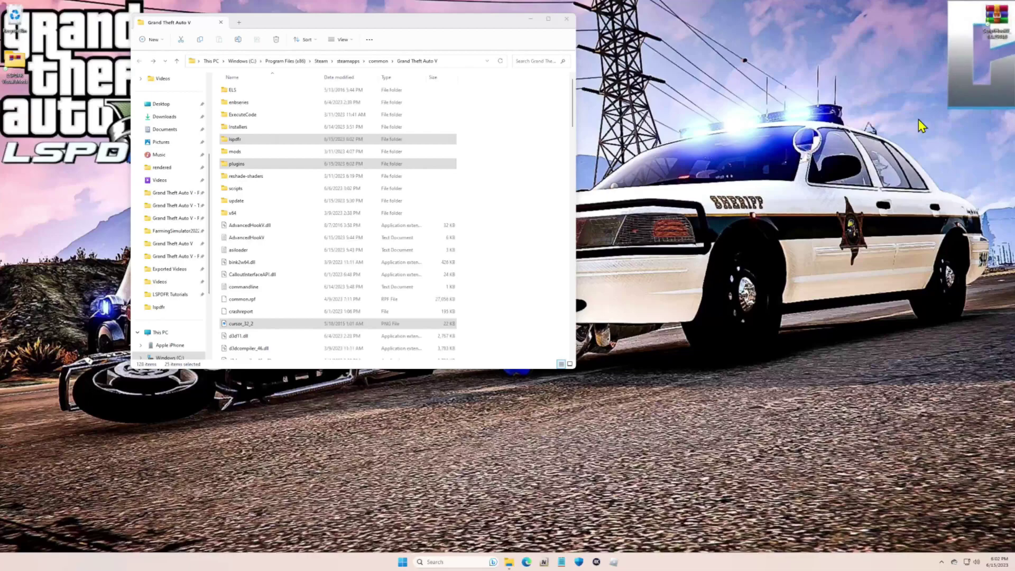
Step: Copy dinput8.dll and ScriptHookV.dll from the bin folder of ScriptHookV_1.0.2944.0.zip into the Grand Theft Auto V folder, replacing the existing files
double_click(997, 21)
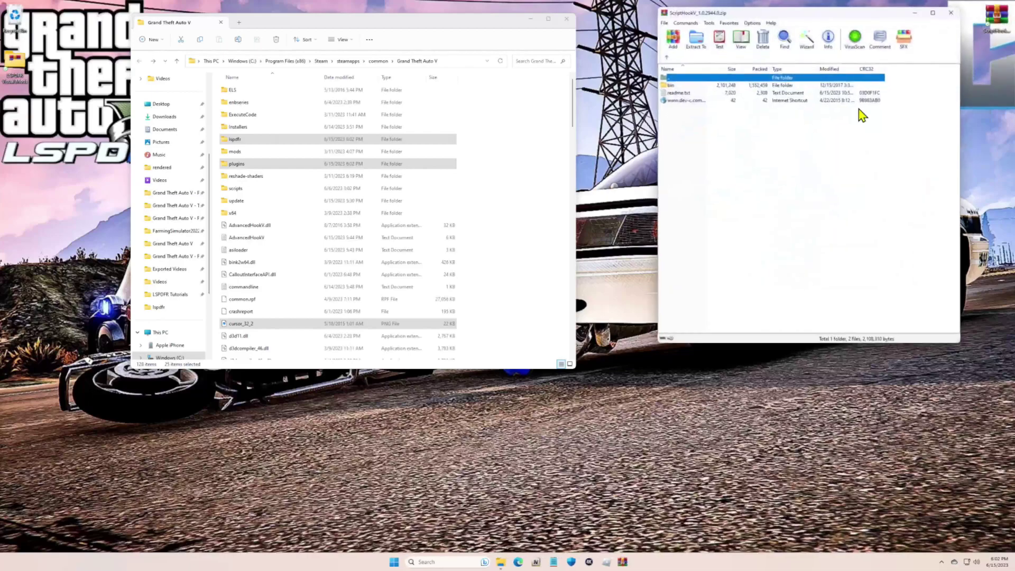
double_click(684, 86)
left_click(691, 87)
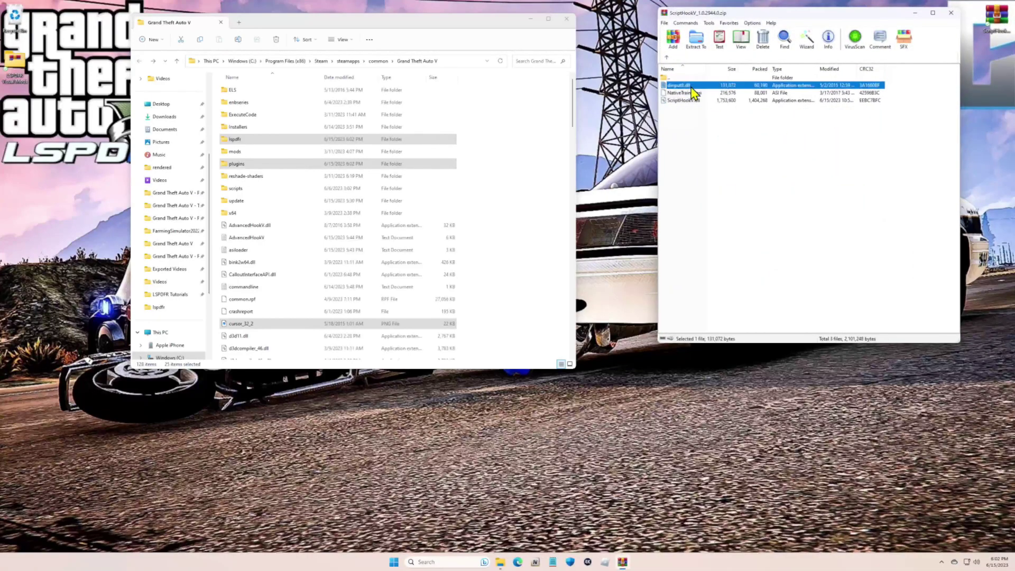
left_click(683, 101, "ctrl")
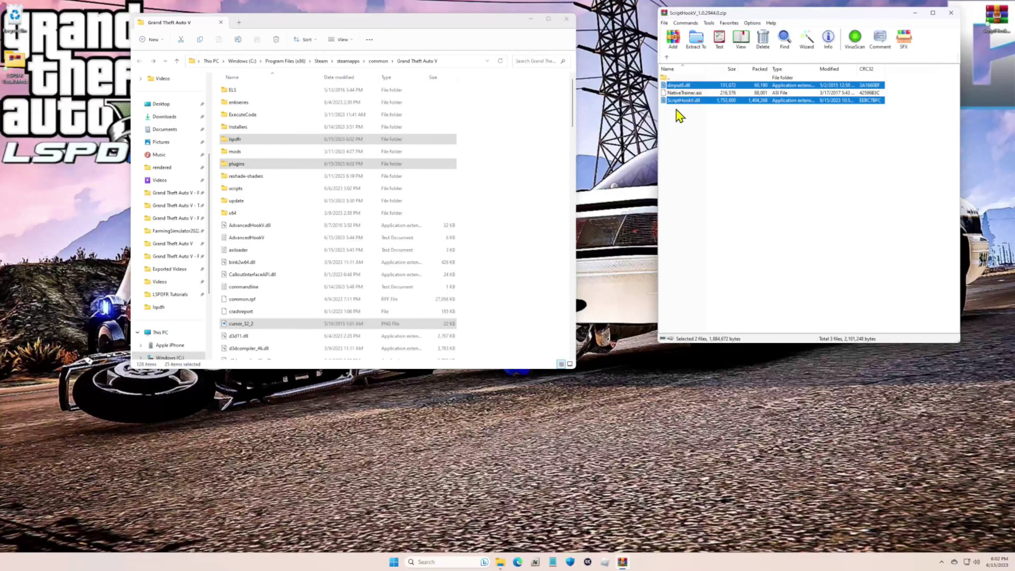
left_click_drag(682, 100, 563, 283)
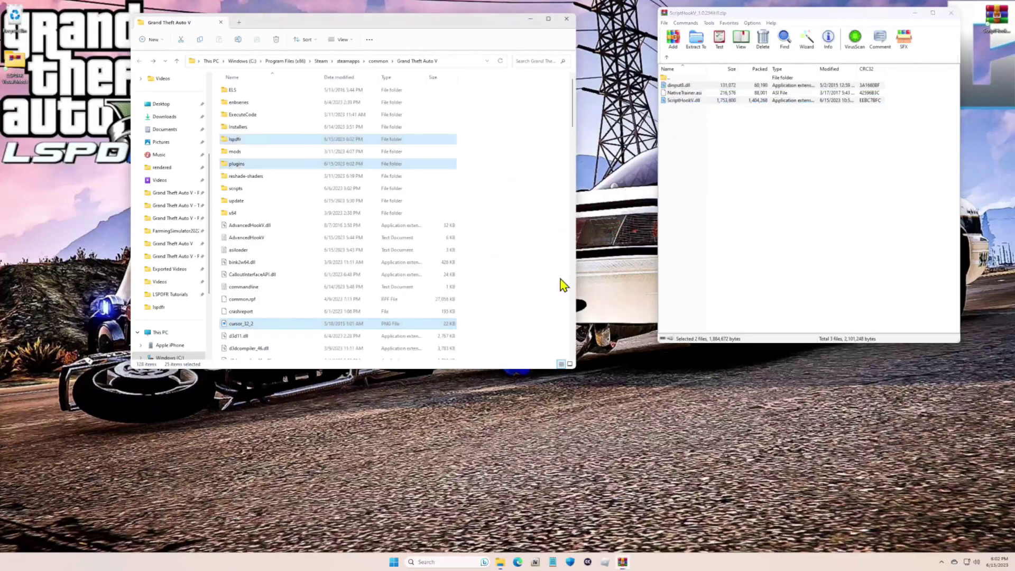
left_click(494, 219)
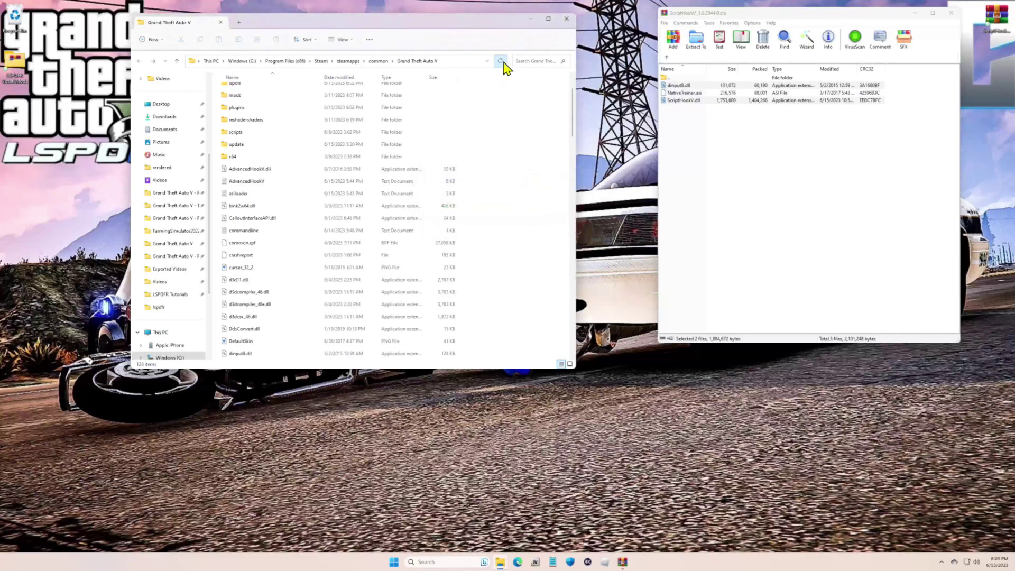
Step: Close the ScriptHookV archive and delete its zip file from the desktop
left_click(938, 85)
left_click(952, 13)
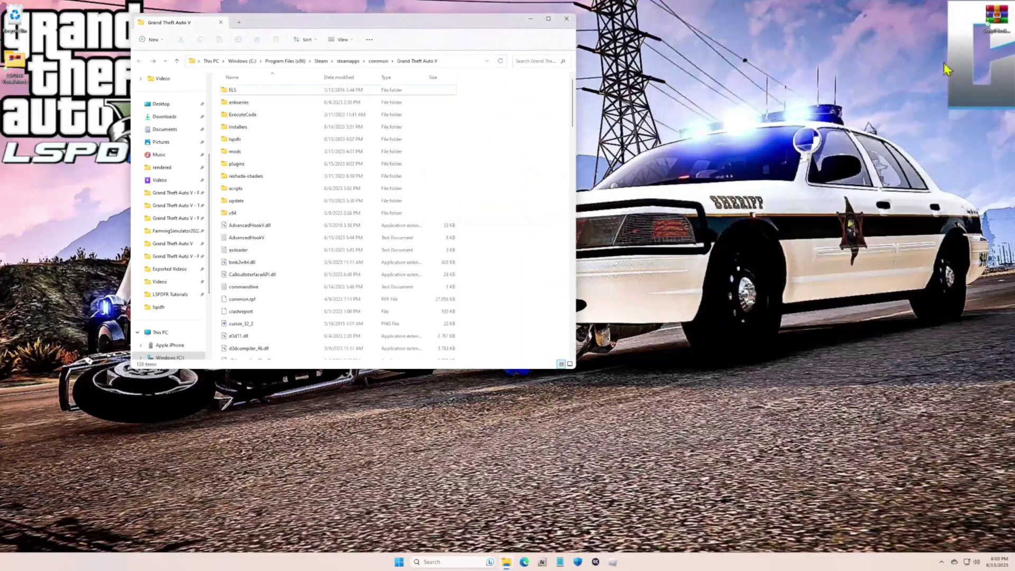
right_click(997, 9)
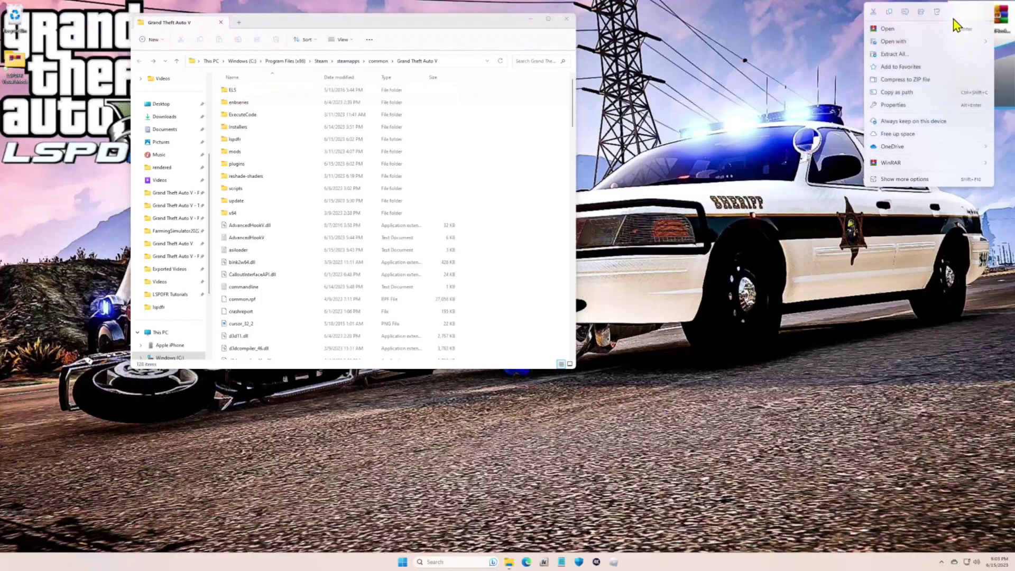
left_click(946, 13)
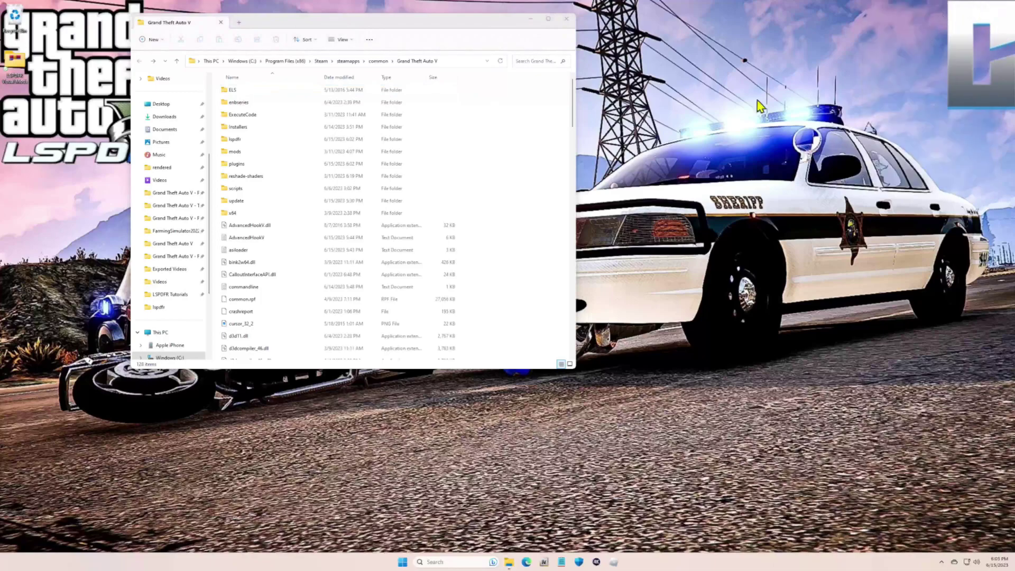
Step: Refresh the Grand Theft Auto V folder and examine its files, including the file version of the GTA5 application
left_click(506, 63)
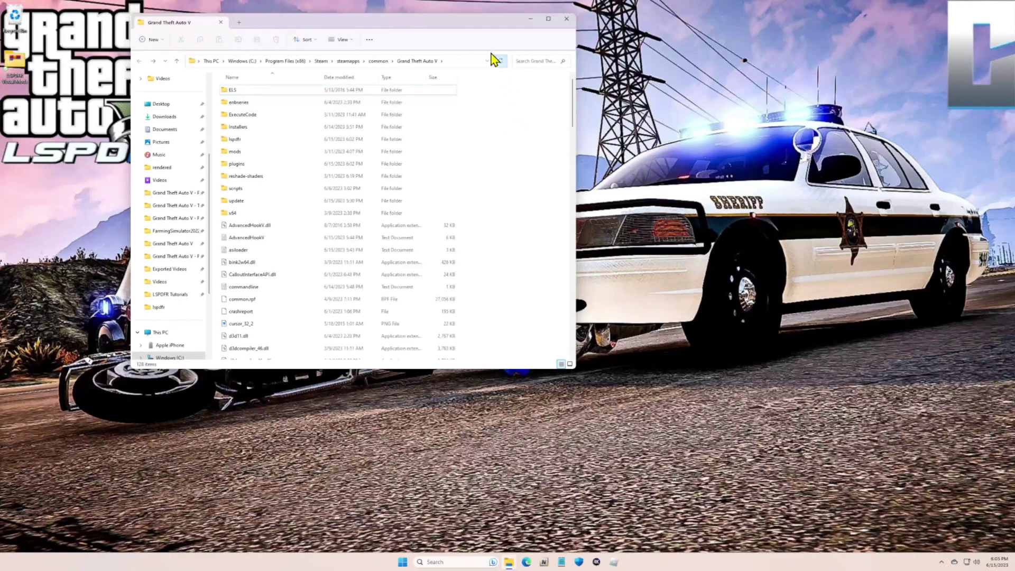
left_click_drag(377, 23, 396, 16)
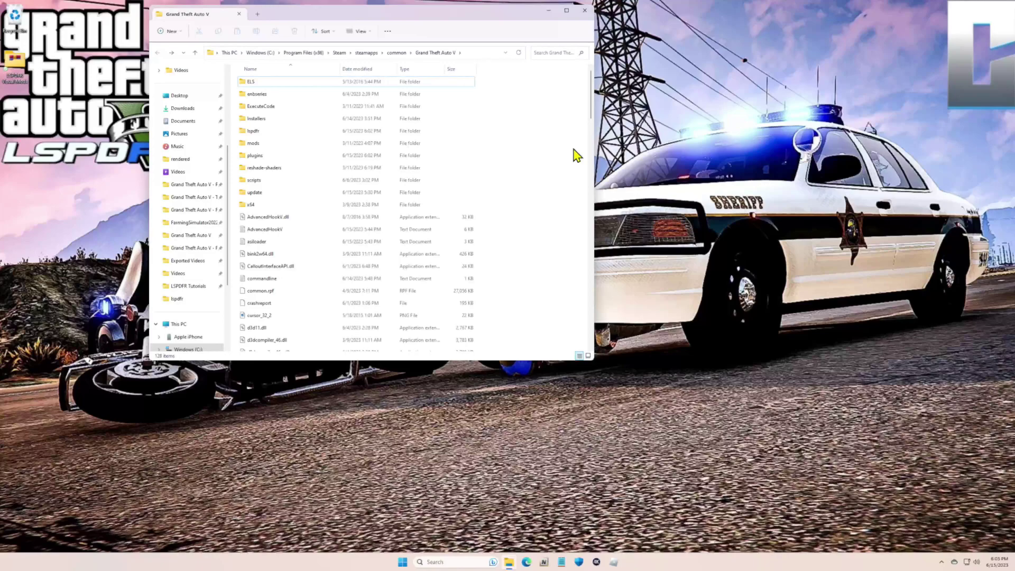
left_click_drag(591, 108, 582, 199)
scroll(524, 88, "up", 12)
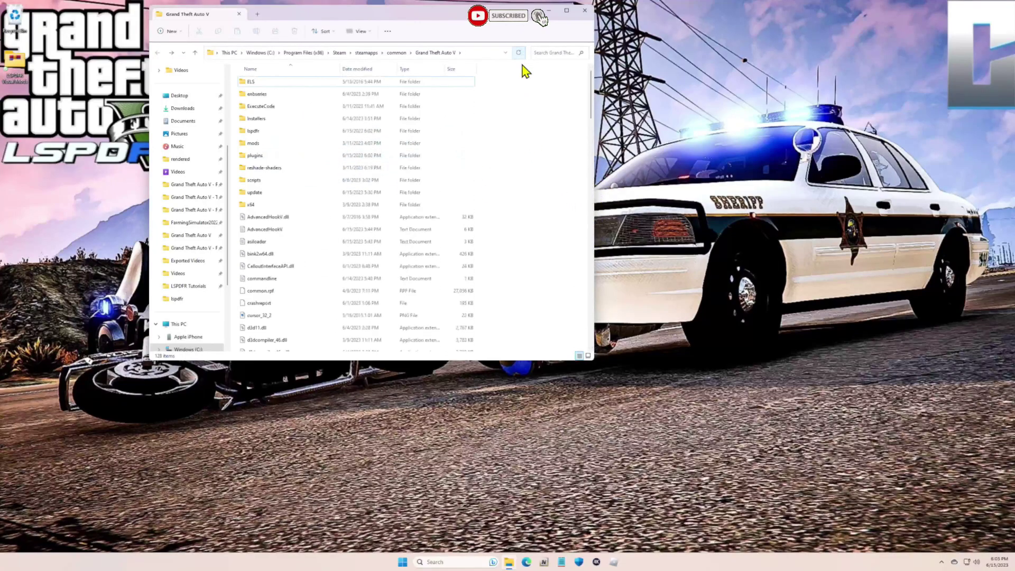
left_click_drag(596, 120, 585, 193)
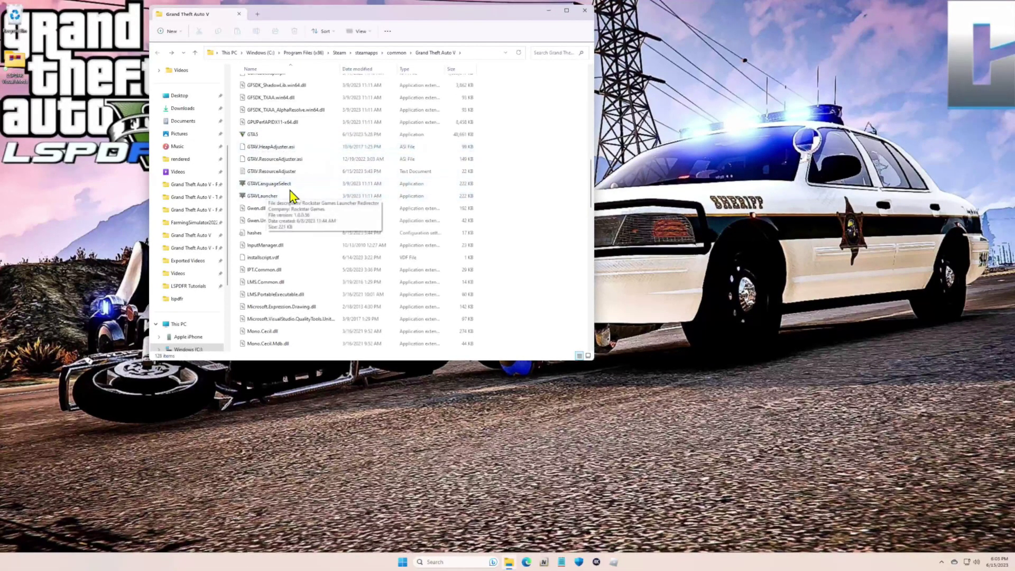
scroll(288, 212, "down", 7)
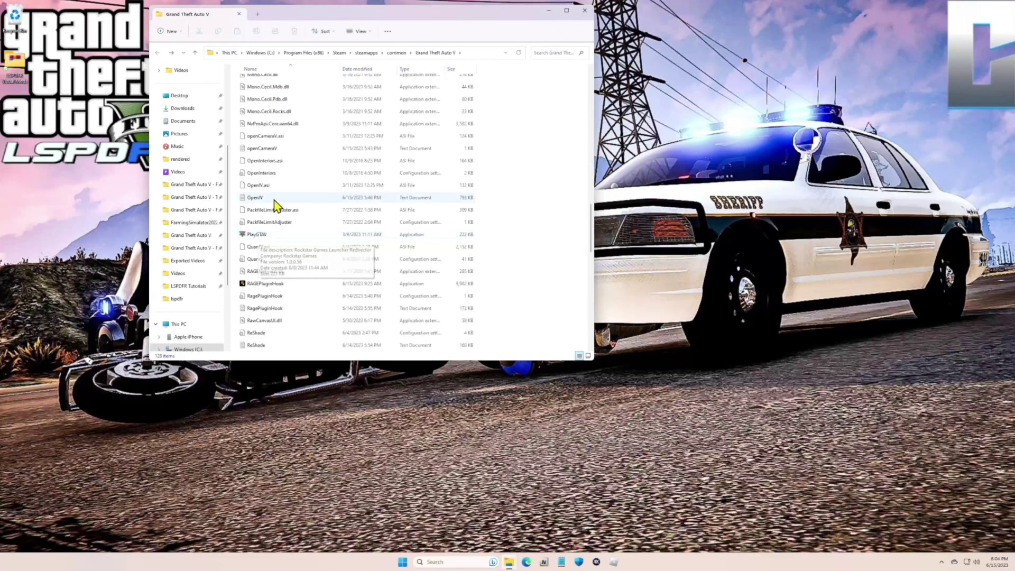
scroll(555, 151, "up", 8)
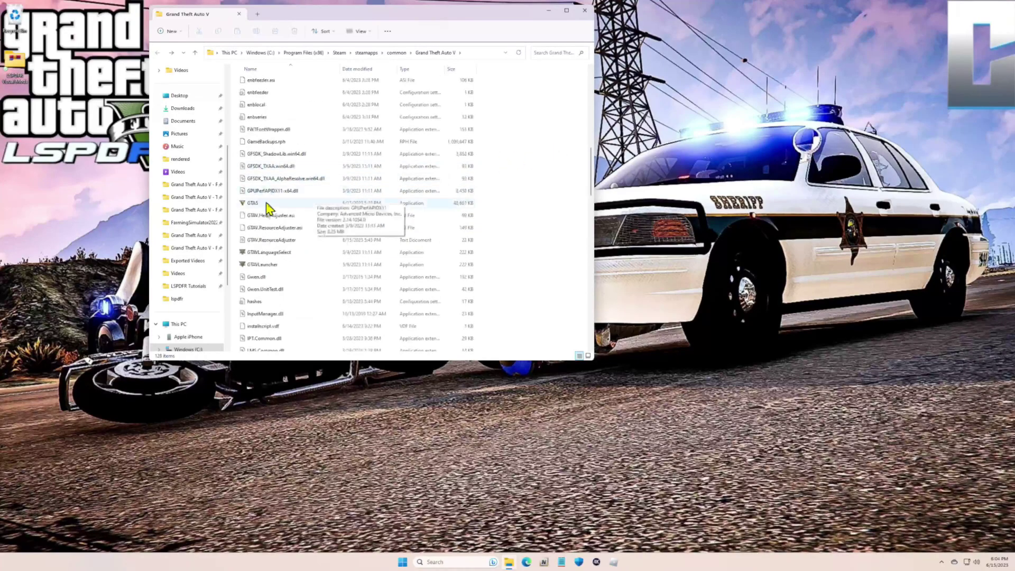
mouse_move(265, 208)
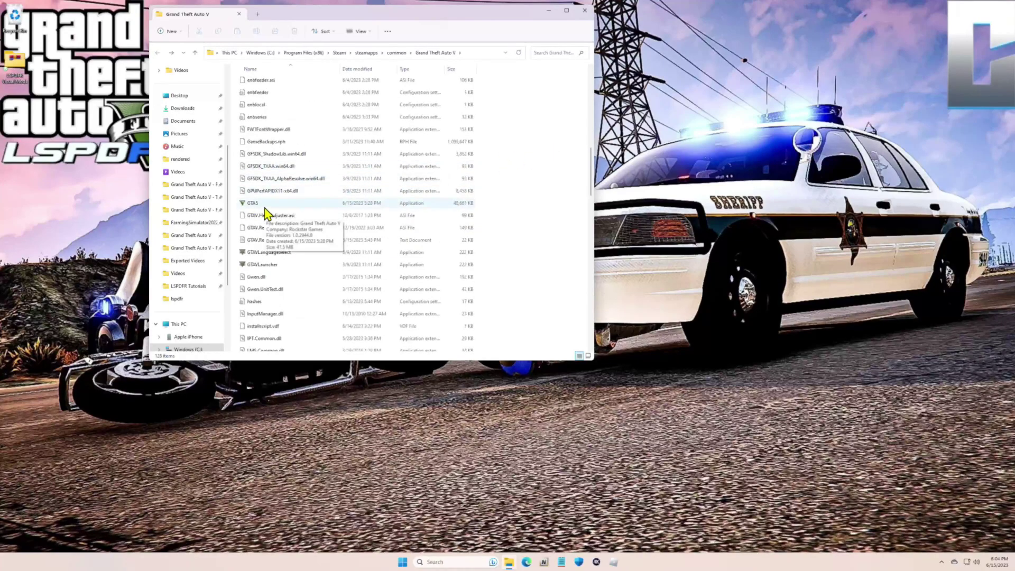
scroll(529, 87, "up", 8)
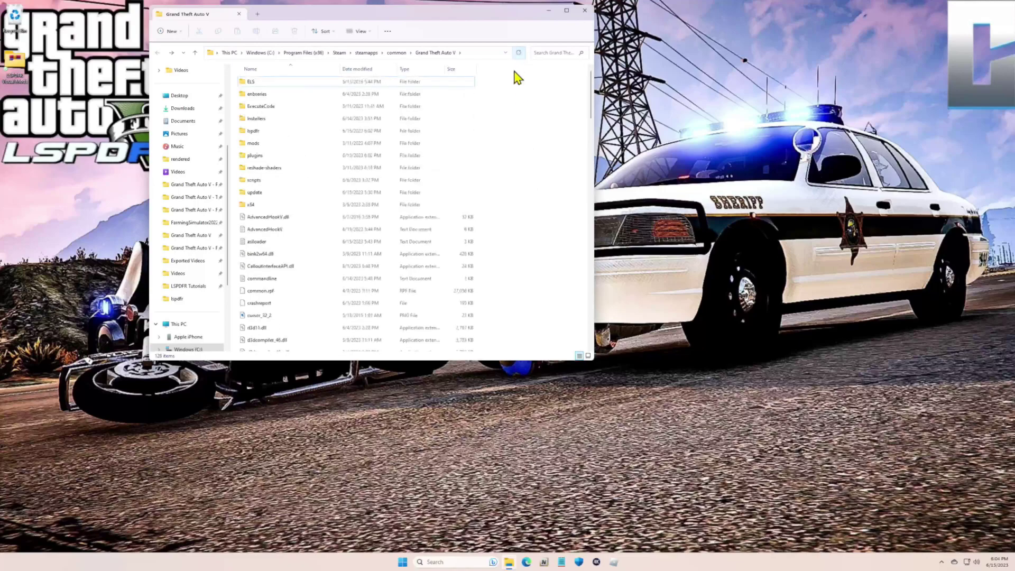
Step: Pin the RAGEPluginHook application from the Grand Theft Auto V folder to the taskbar and close the folder window
scroll(524, 153, "down", 12)
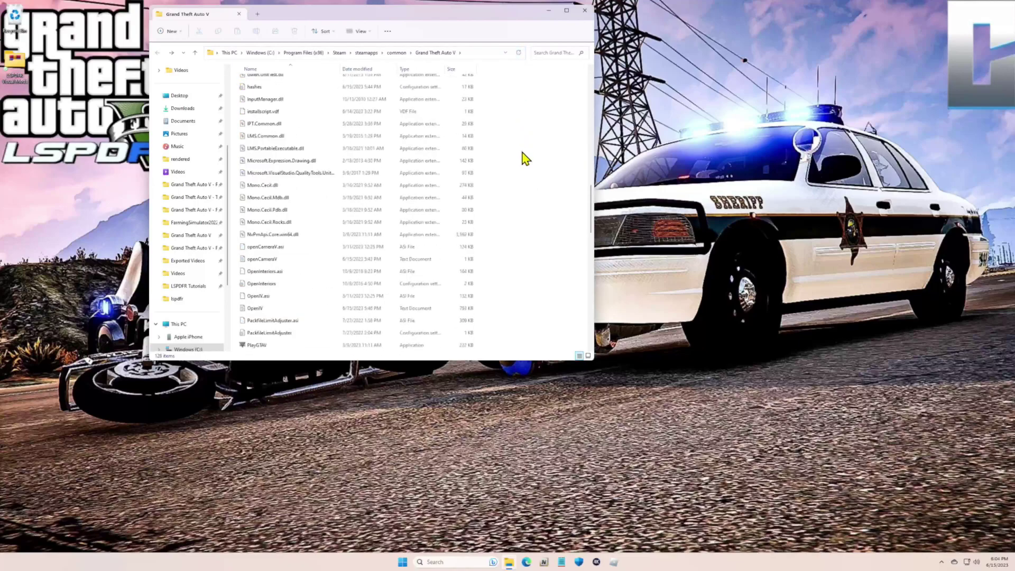
scroll(527, 159, "down", 4)
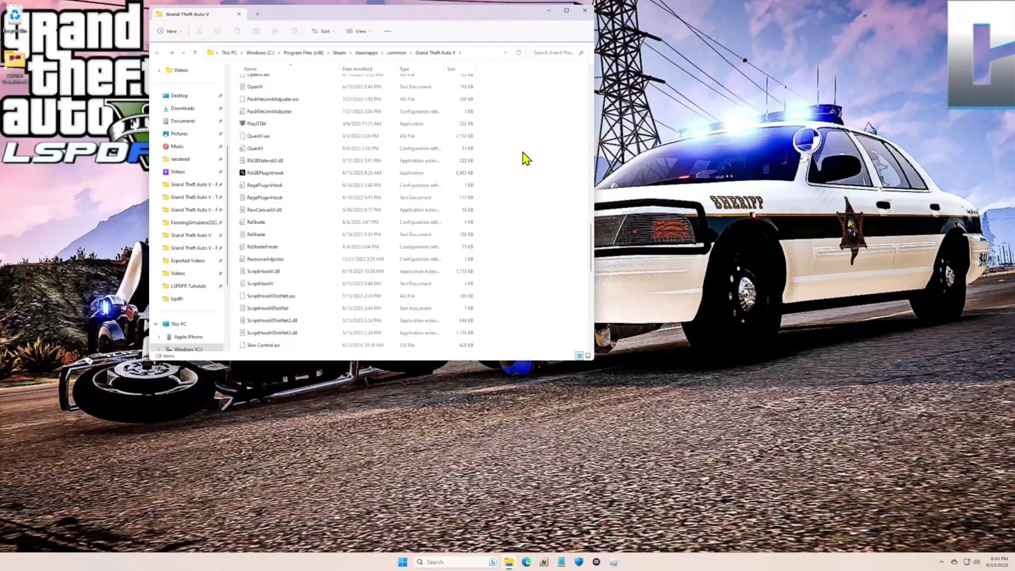
left_click(300, 174)
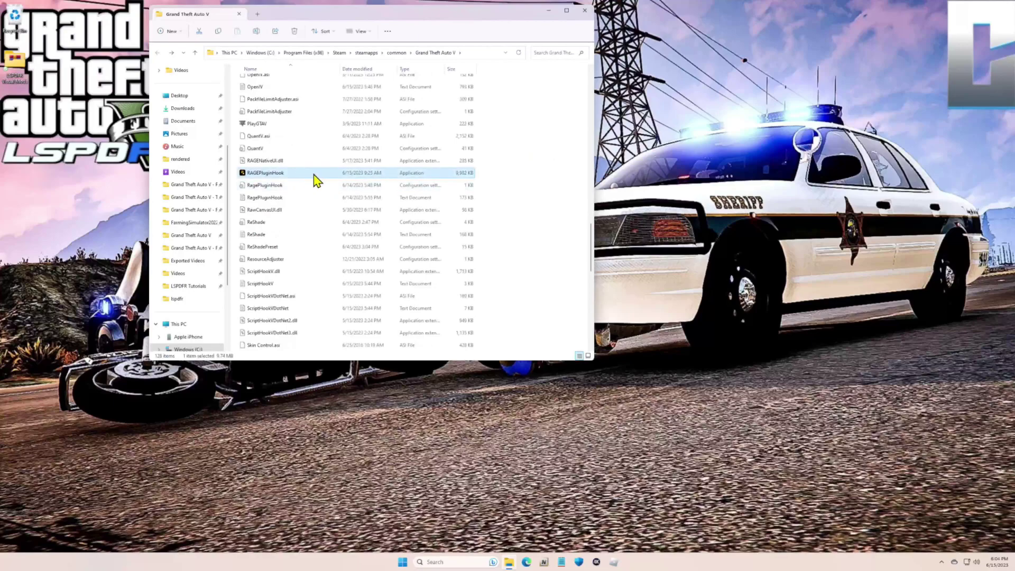
right_click(328, 175)
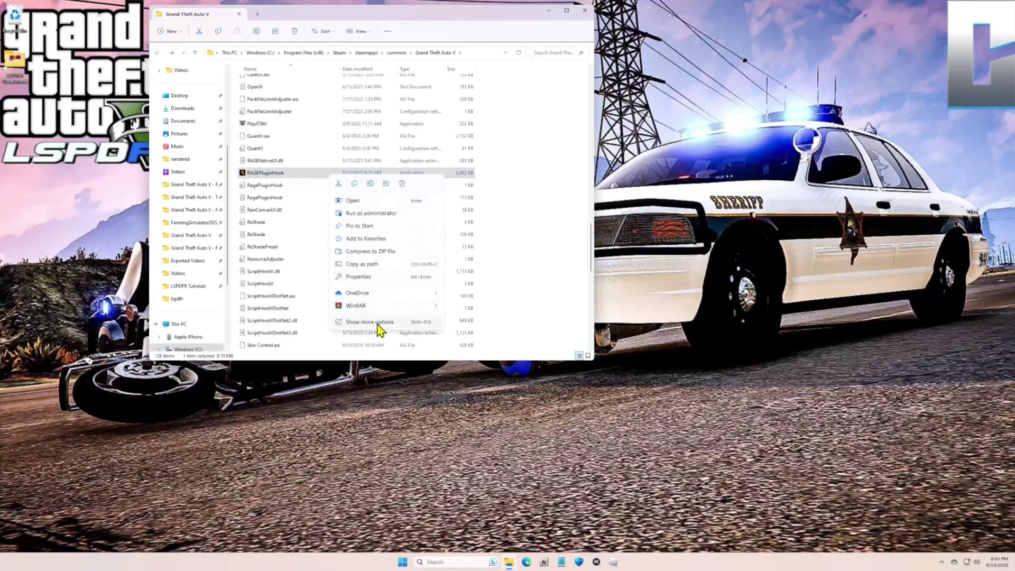
left_click(377, 326)
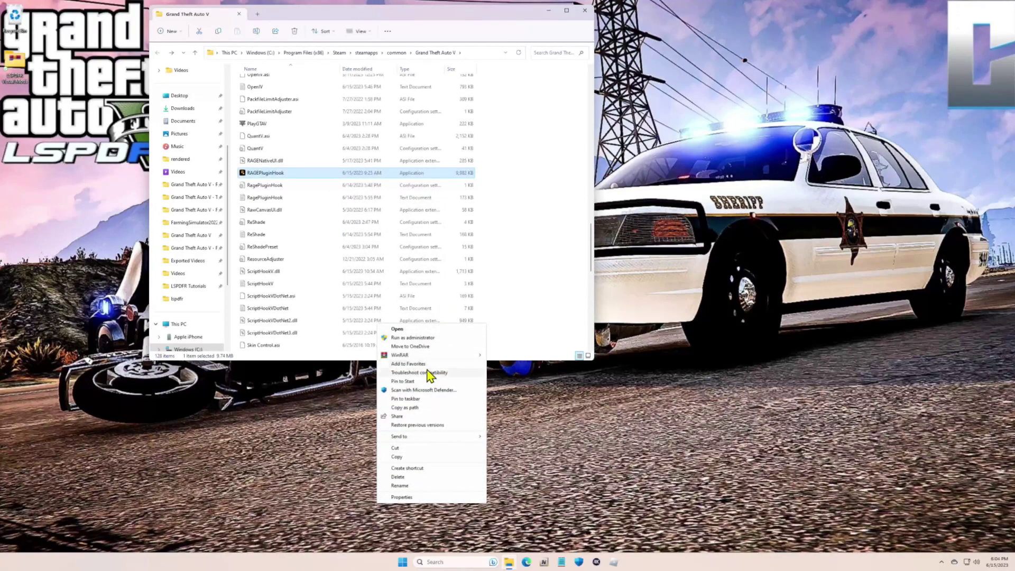
left_click(416, 400)
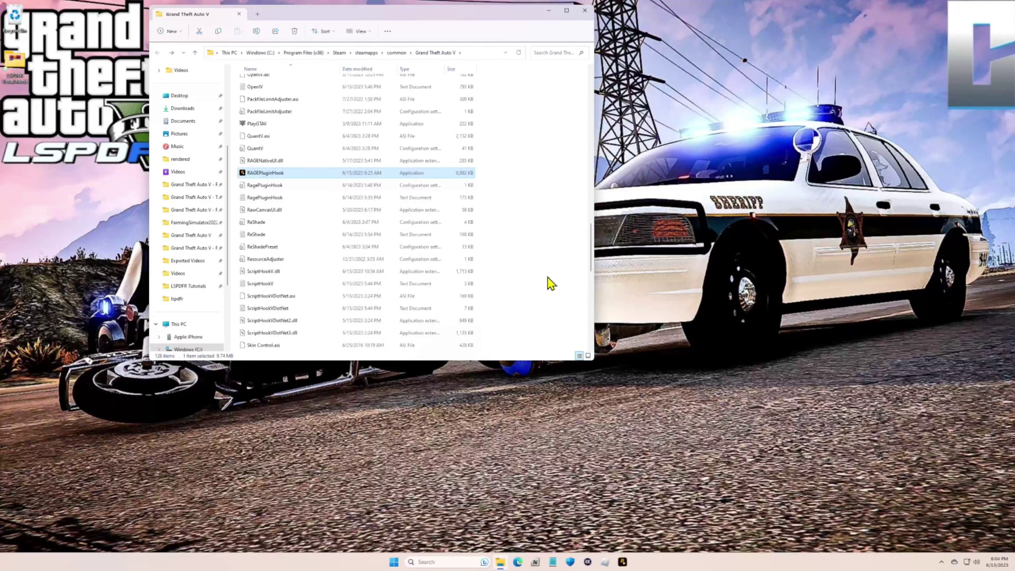
left_click(519, 54)
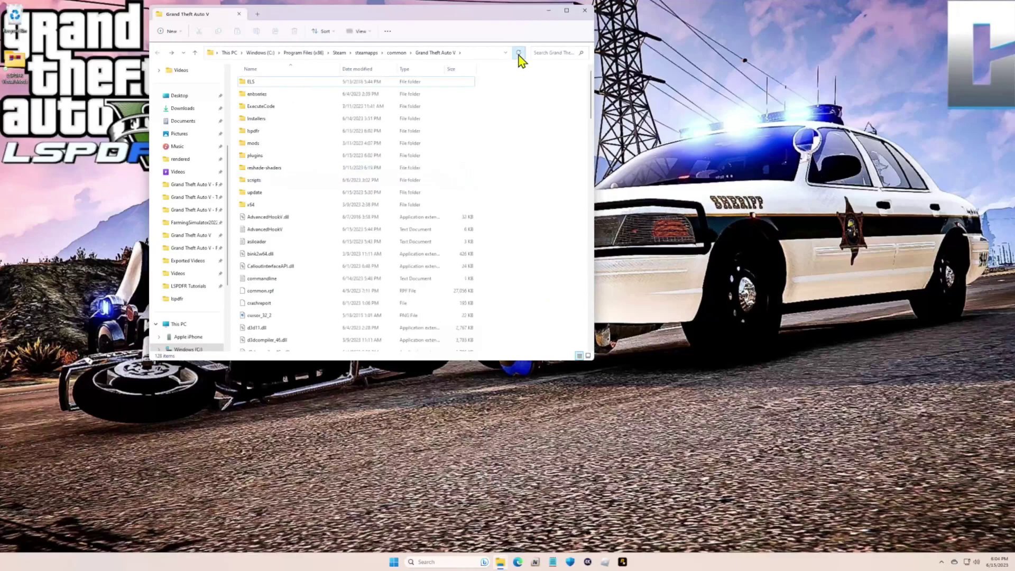
left_click(584, 11)
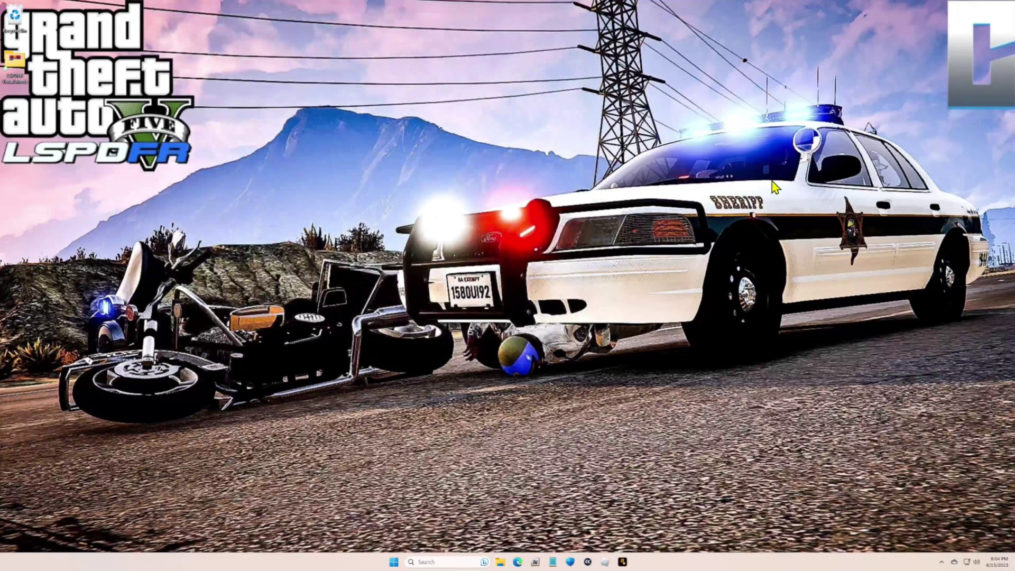
Step: Permanently delete all items in the Recycle Bin and close its window
double_click(13, 18)
left_click_drag(301, 163, 272, 89)
key("Delete")
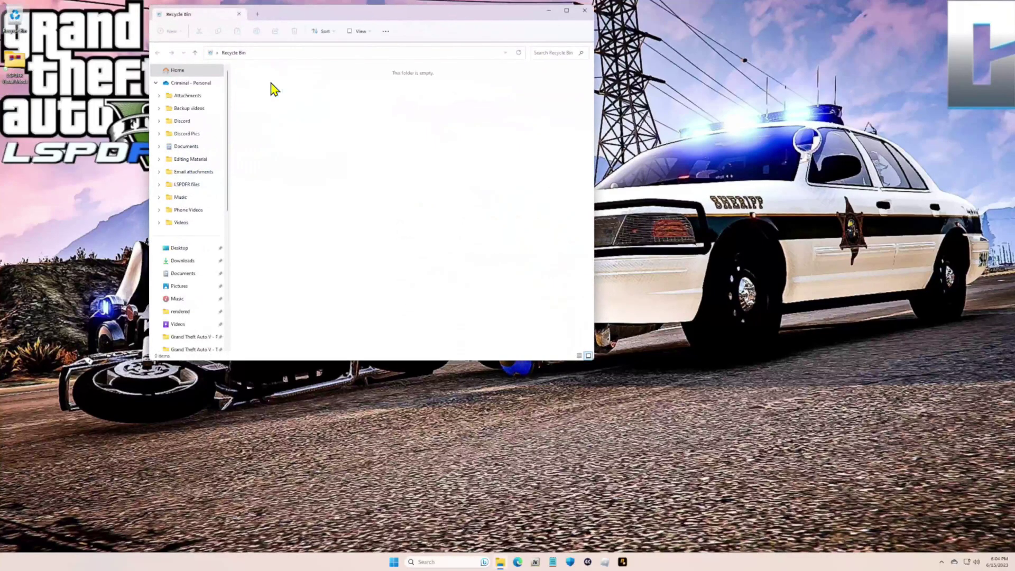
left_click(586, 12)
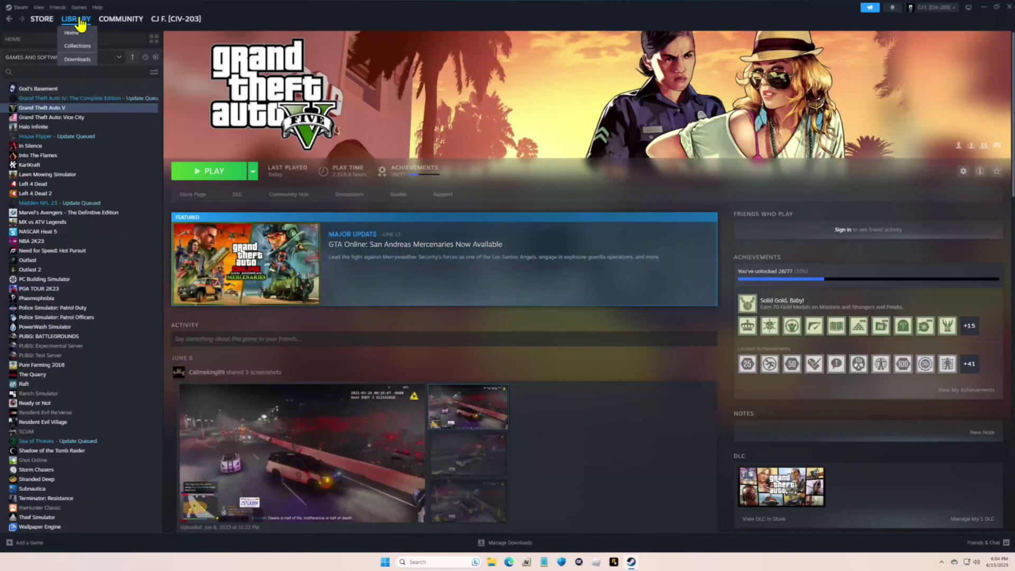
Step: Switch to Steam and open the library's home page
left_click(84, 32)
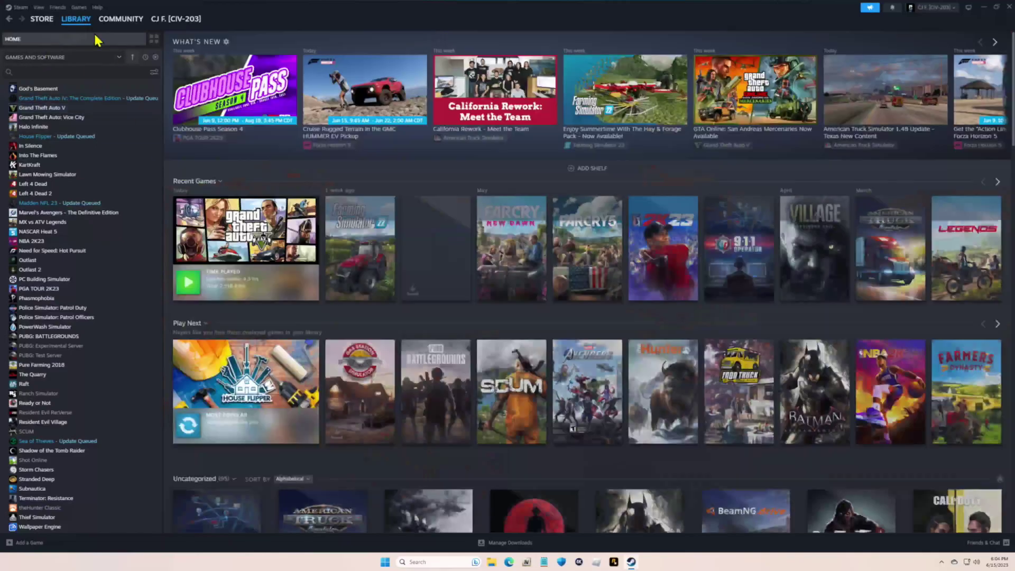